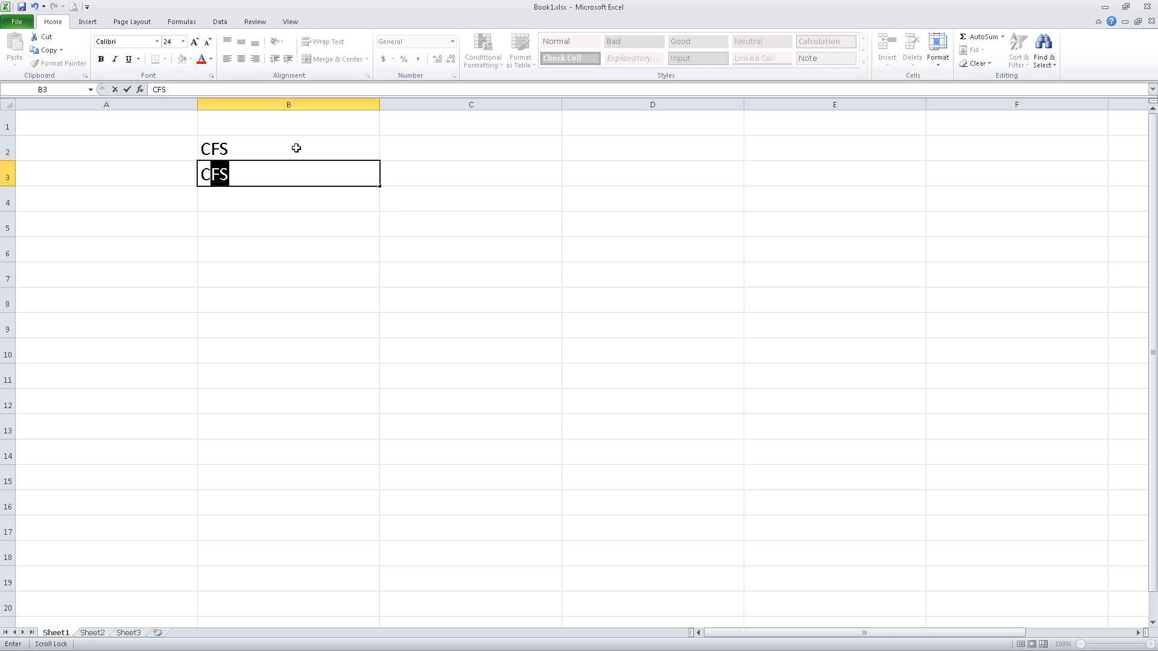
Step: Accept the suggested CFS entry in B3 and type "Centre for Foundation Studies." in B4
key("Return")
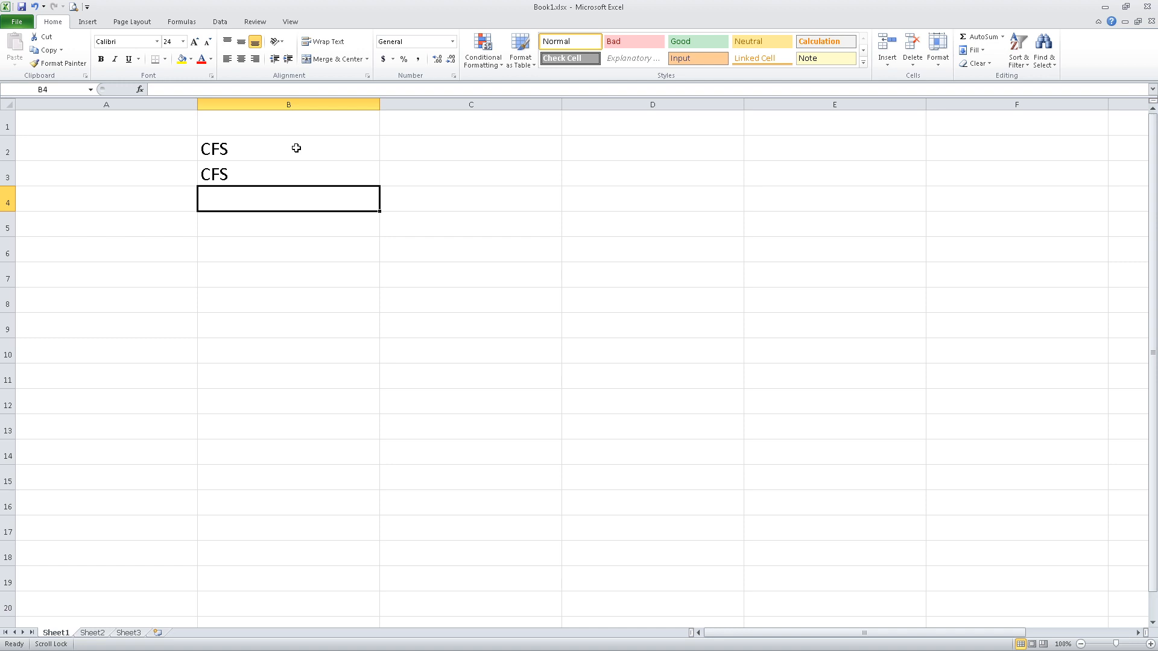
type("C")
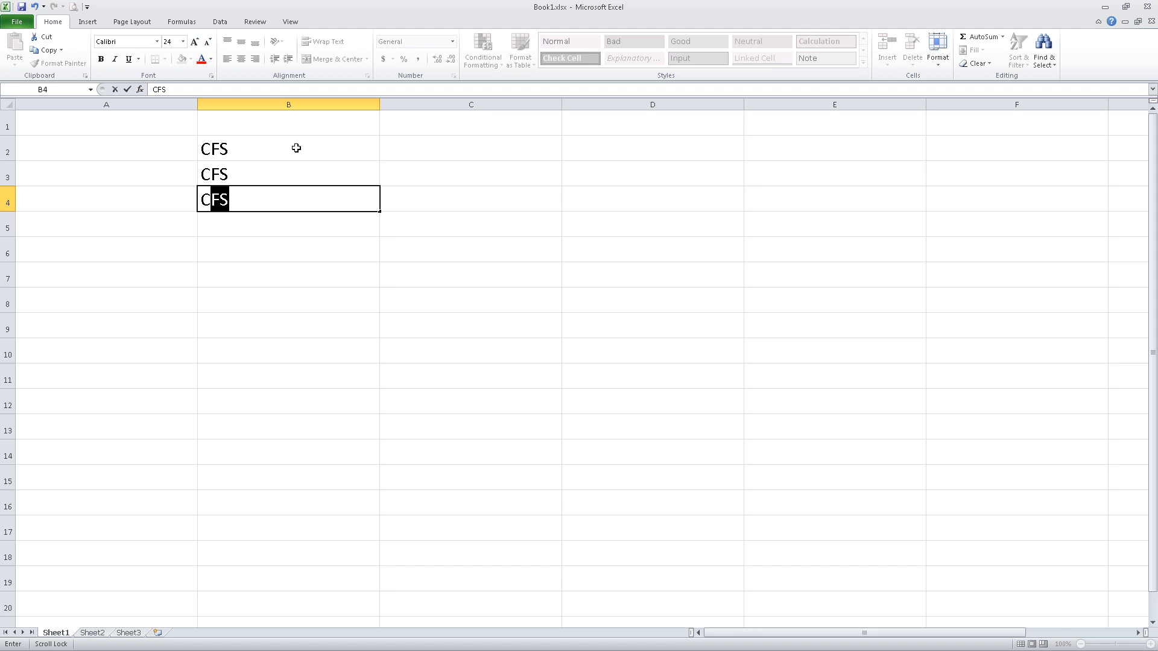
type("entre")
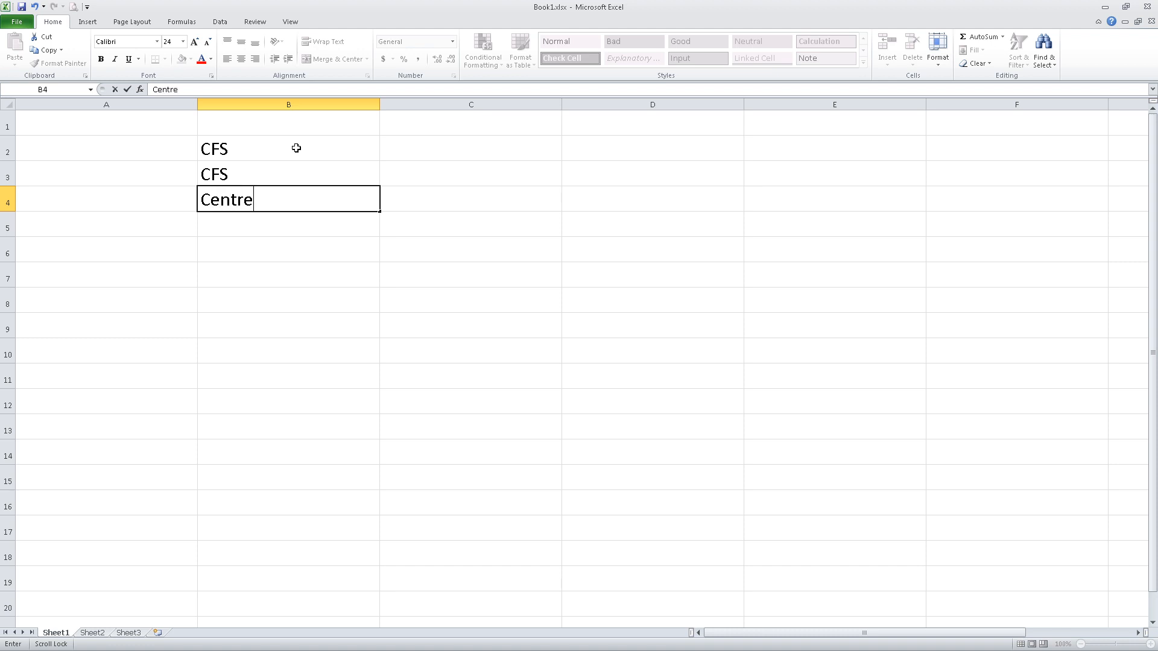
type(" for Found")
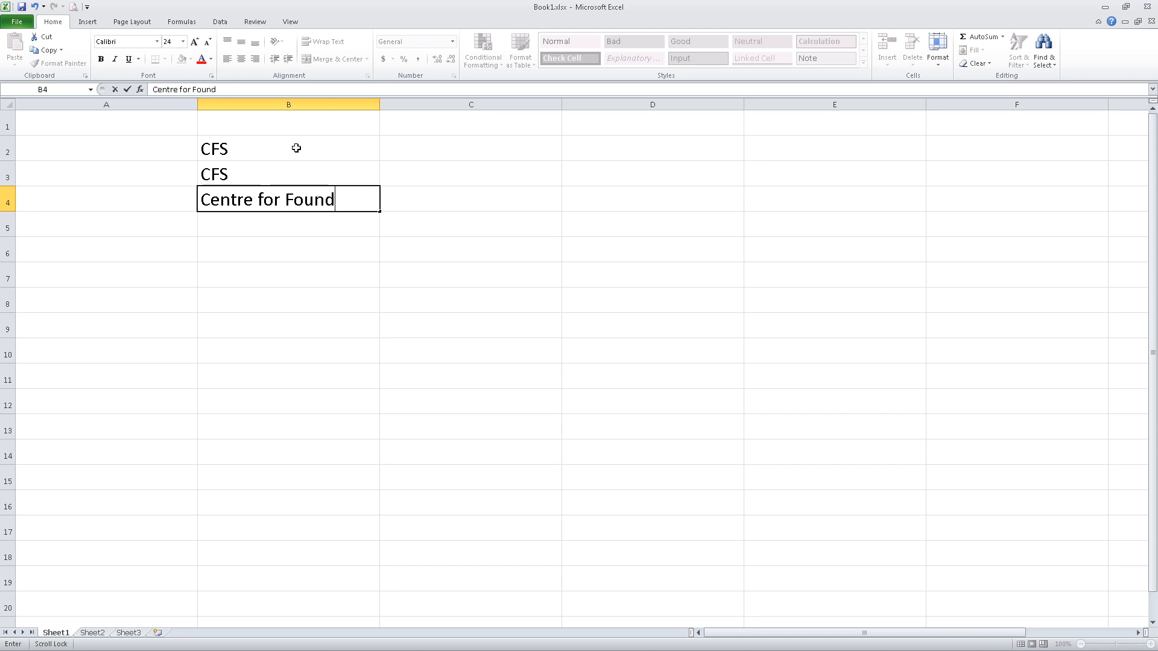
type("ation Studies")
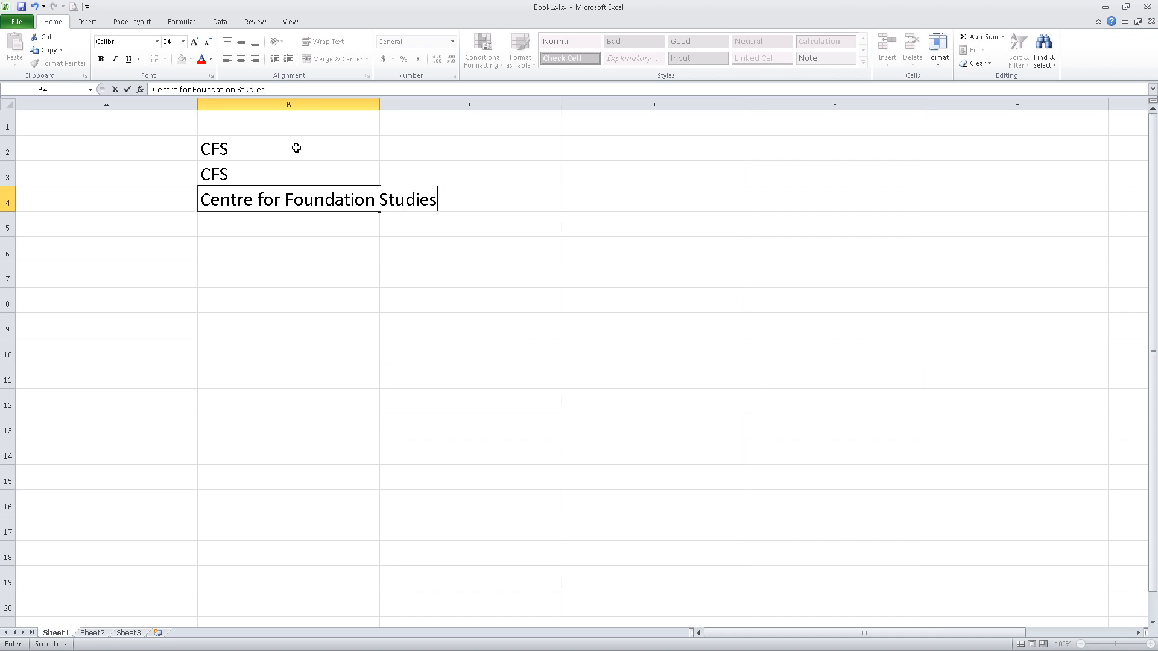
type(".")
Step: Switch to the slideshow, go through the AutoFill explanation and examples slides, and return to the Excel workbook
key("alt+Tab")
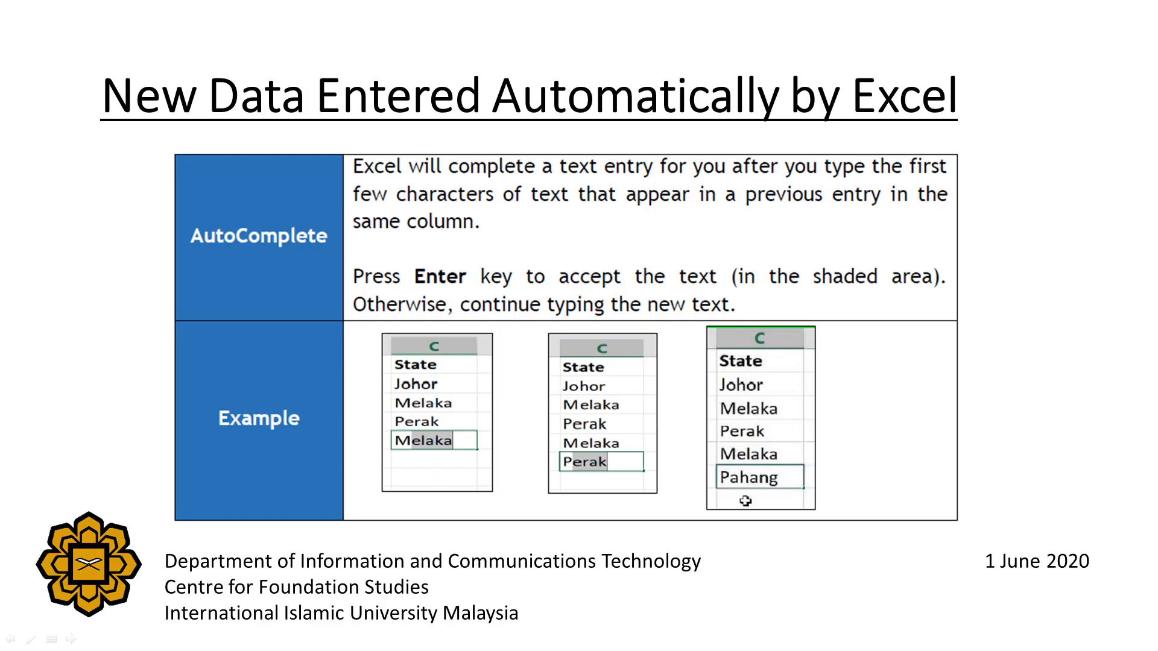
key("Right")
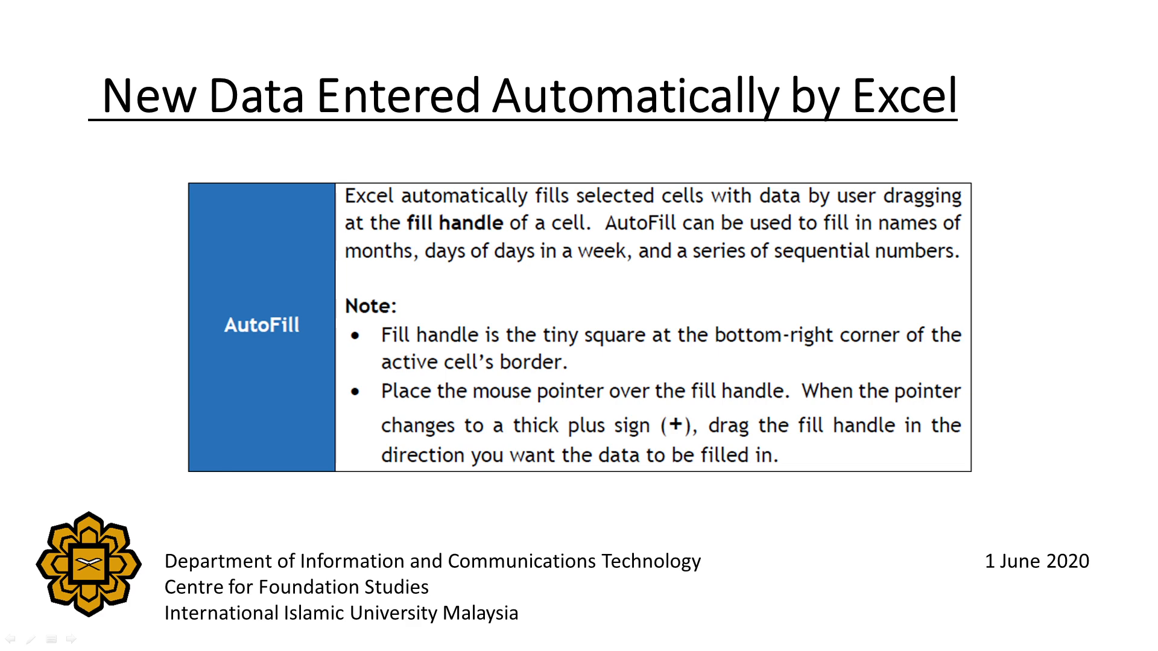
key("Right")
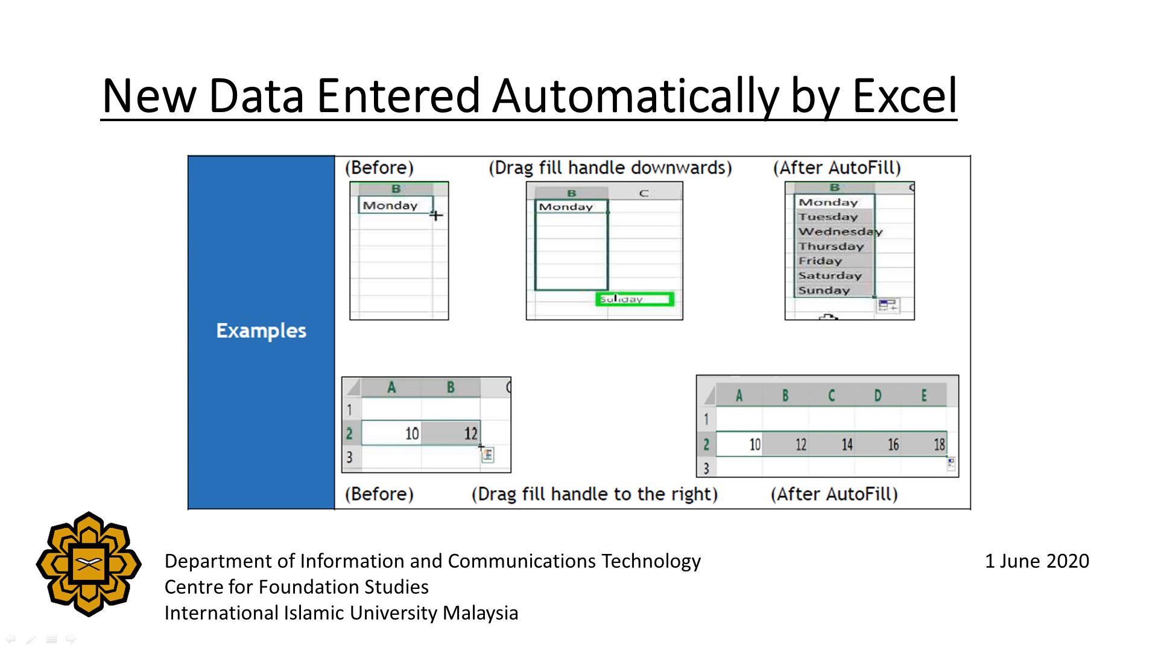
key("alt+Tab")
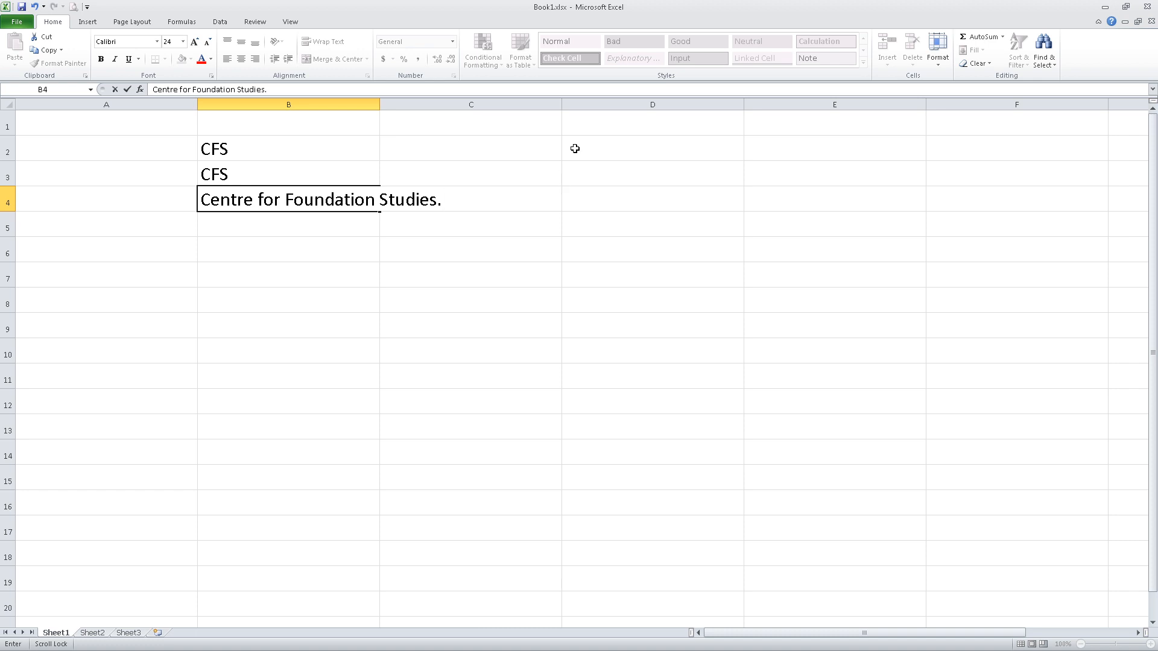
Step: Enter Monday in cell B7
left_click(249, 274)
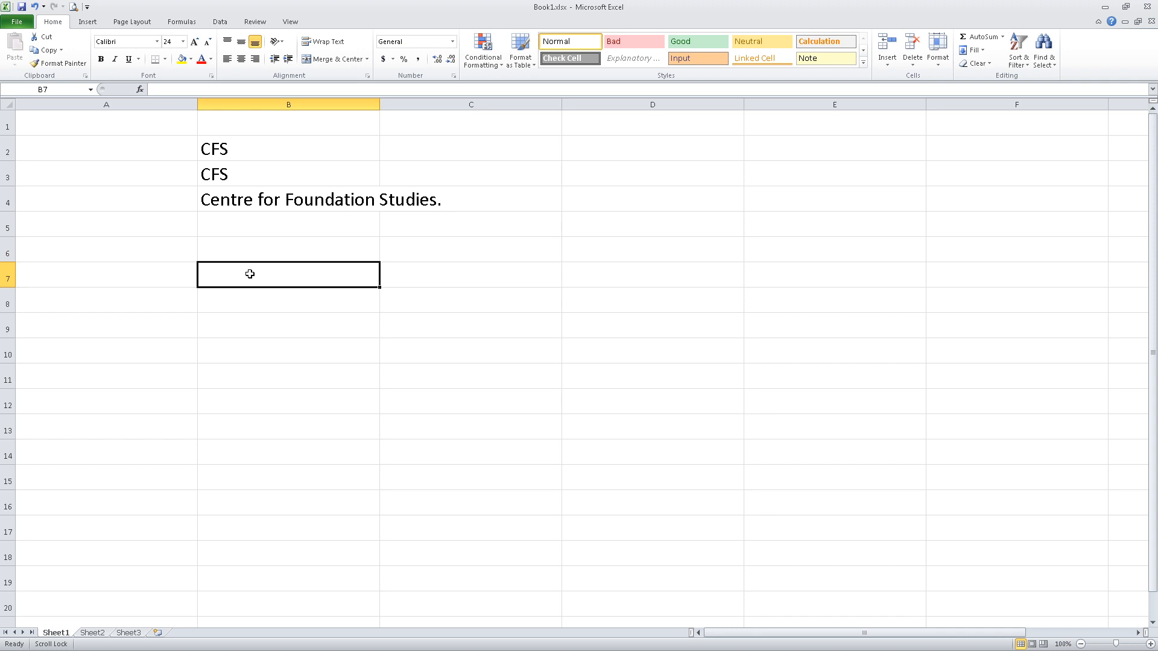
type("Mond")
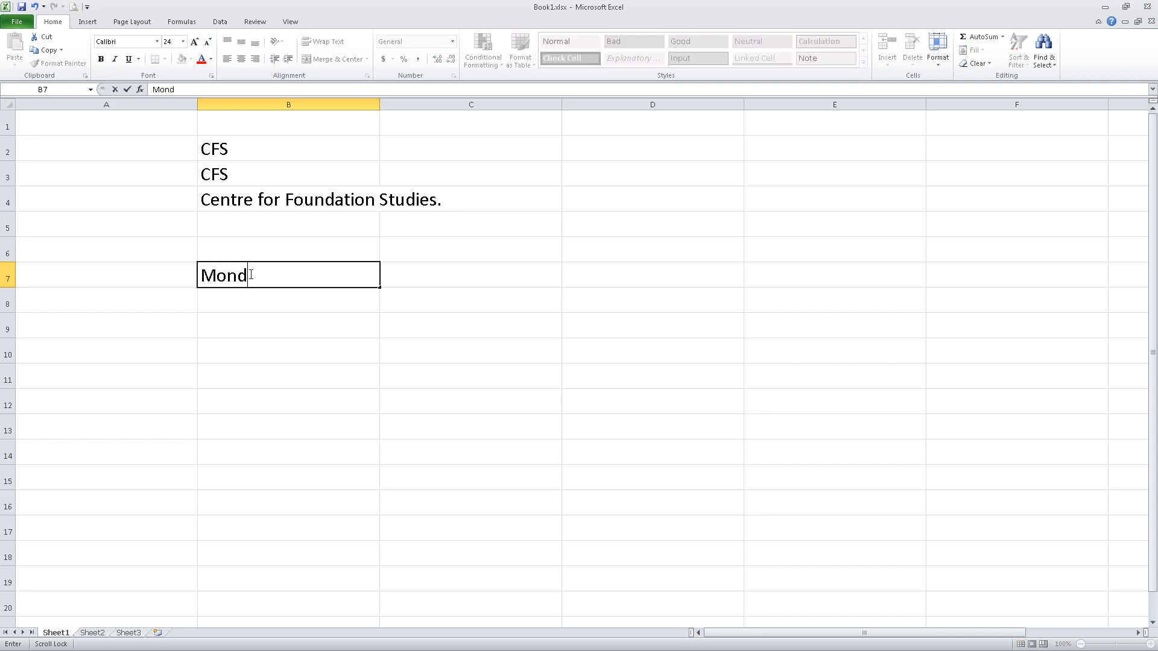
type("ay")
left_click(422, 281)
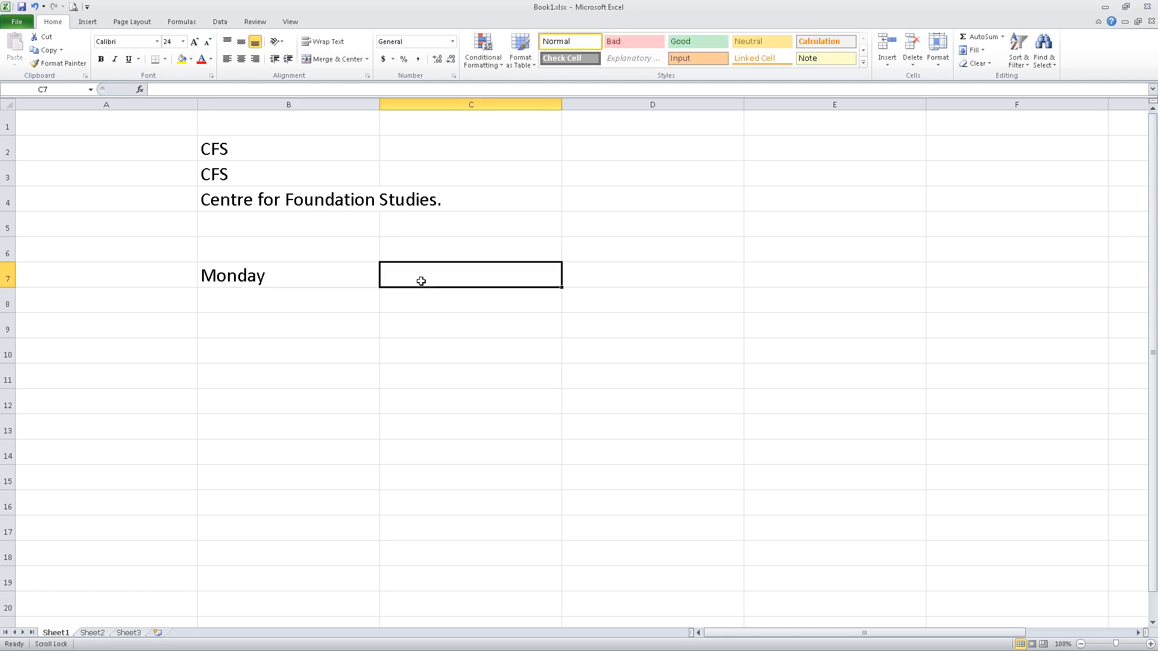
Step: AutoFill the weekday series from B7 down to B15
left_click(256, 274)
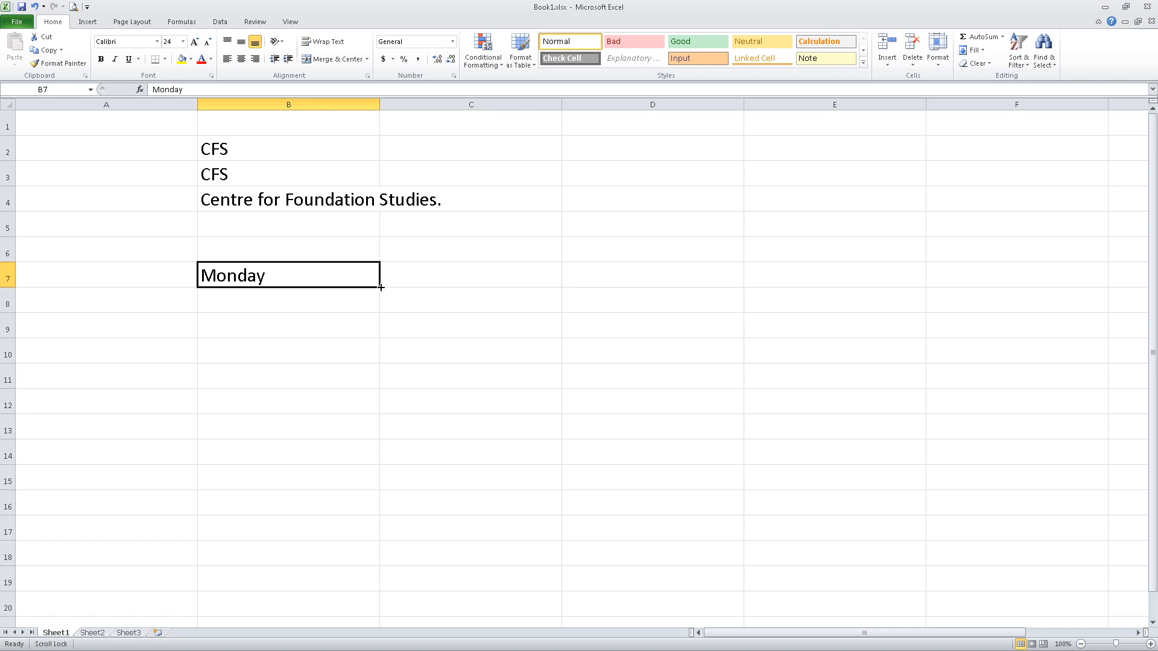
left_click_drag(381, 288, 379, 490)
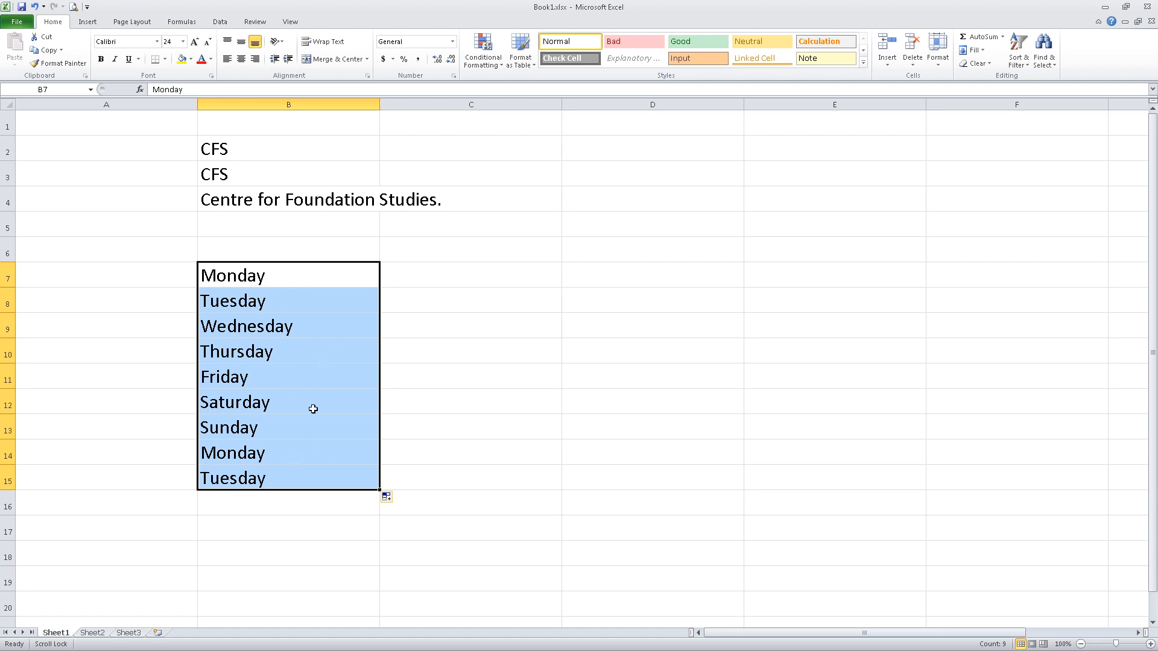
left_click(304, 297)
left_click_drag(238, 272, 243, 430)
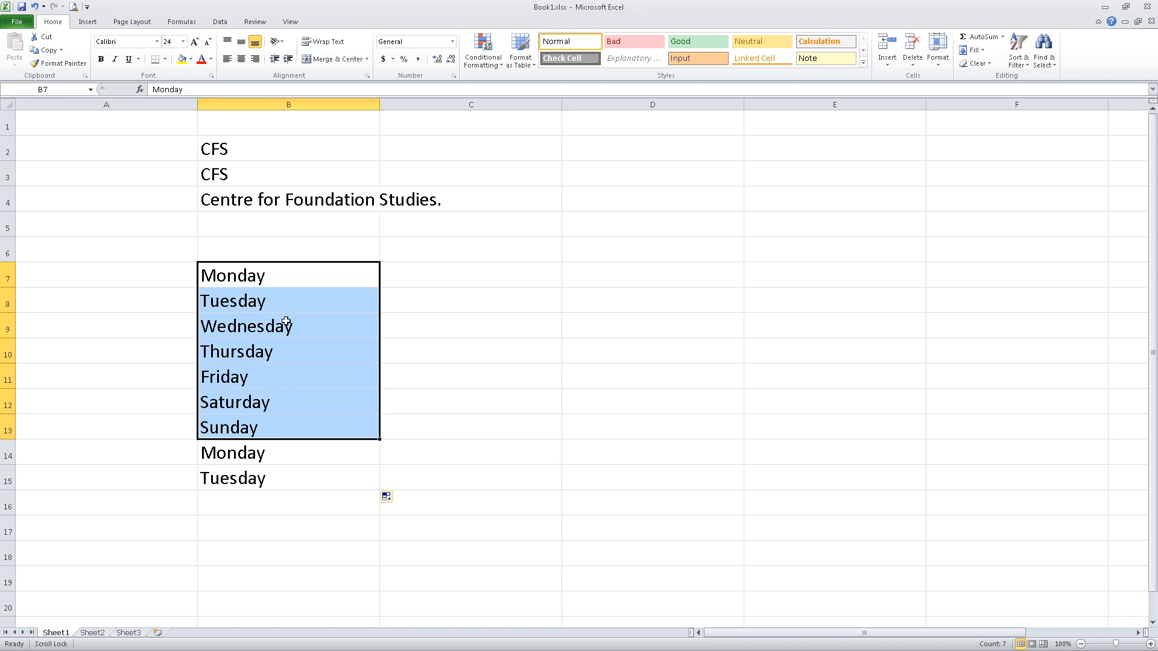
left_click(256, 457)
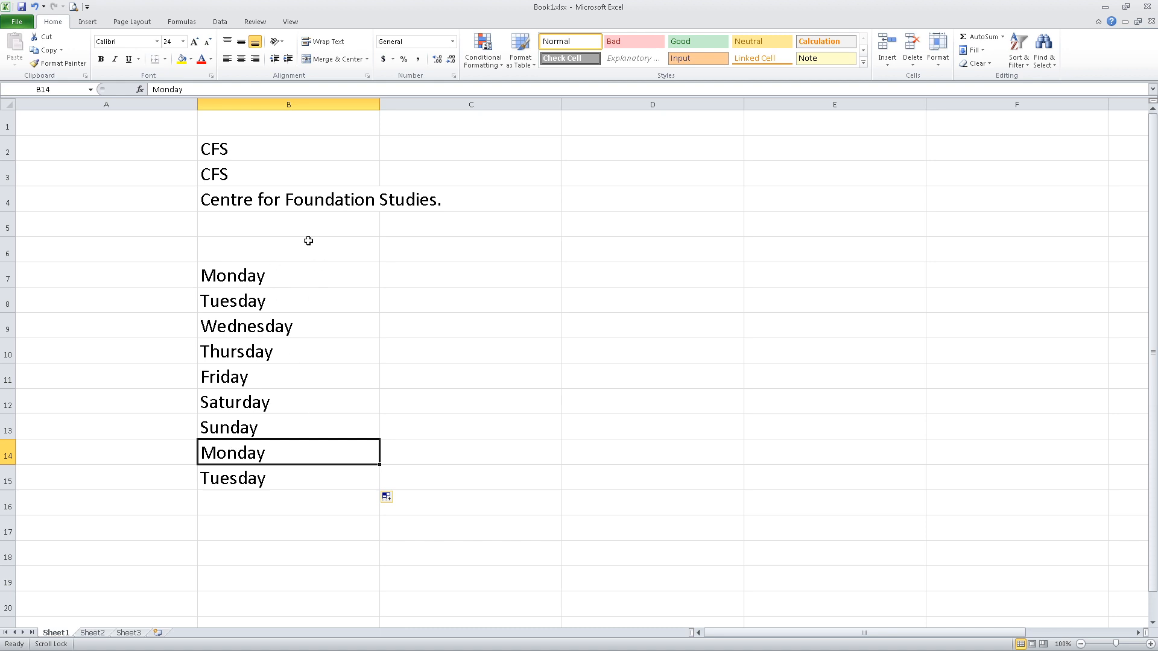
Step: AutoFill the weekdays along row 7 from B7 forward to D7 and backward to A7
left_click(306, 277)
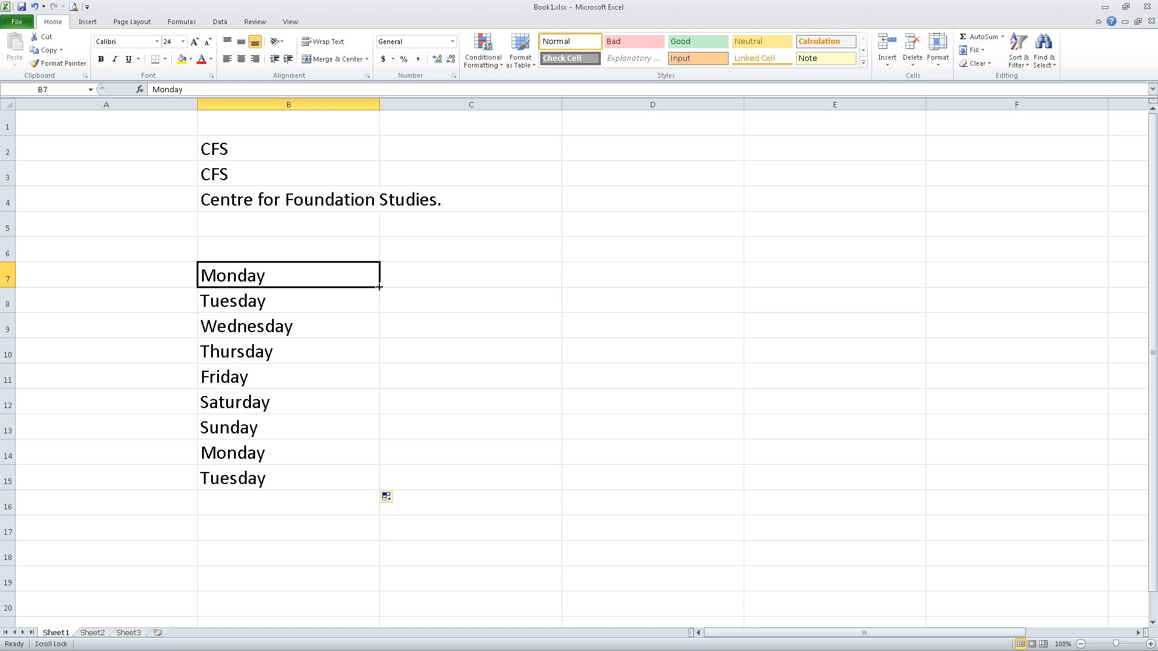
left_click_drag(379, 287, 703, 284)
left_click(286, 277)
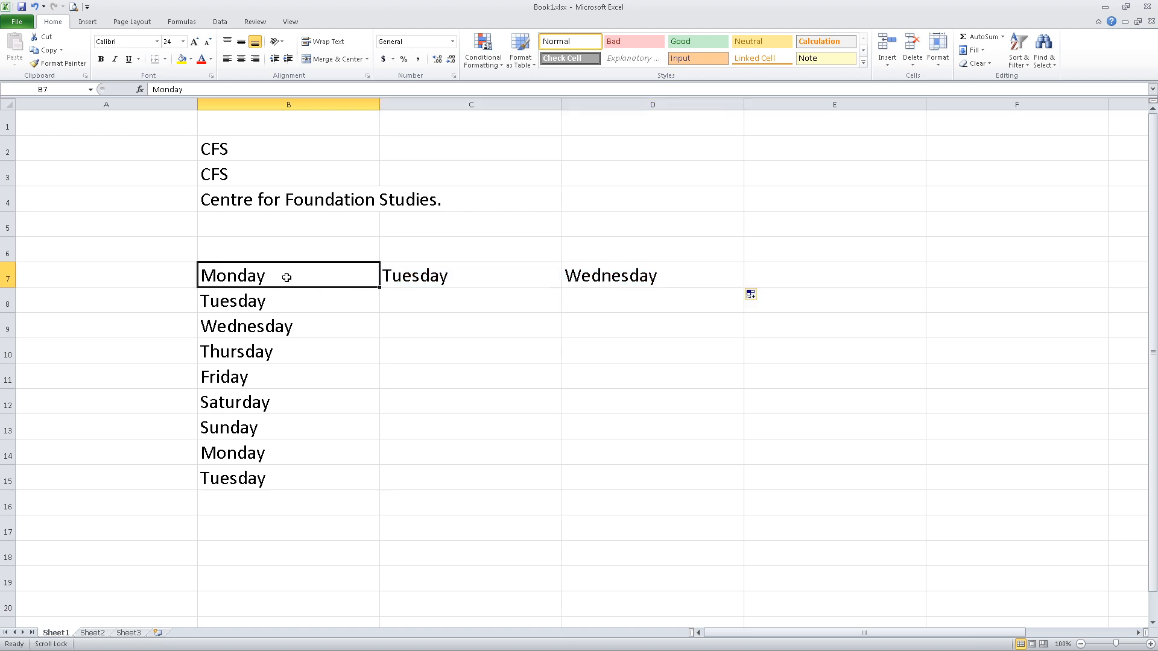
left_click_drag(379, 287, 107, 281)
left_click(419, 280)
Step: AutoFill the weekdays upward from Wednesday in D7 to D5
left_click(633, 291)
left_click(716, 284)
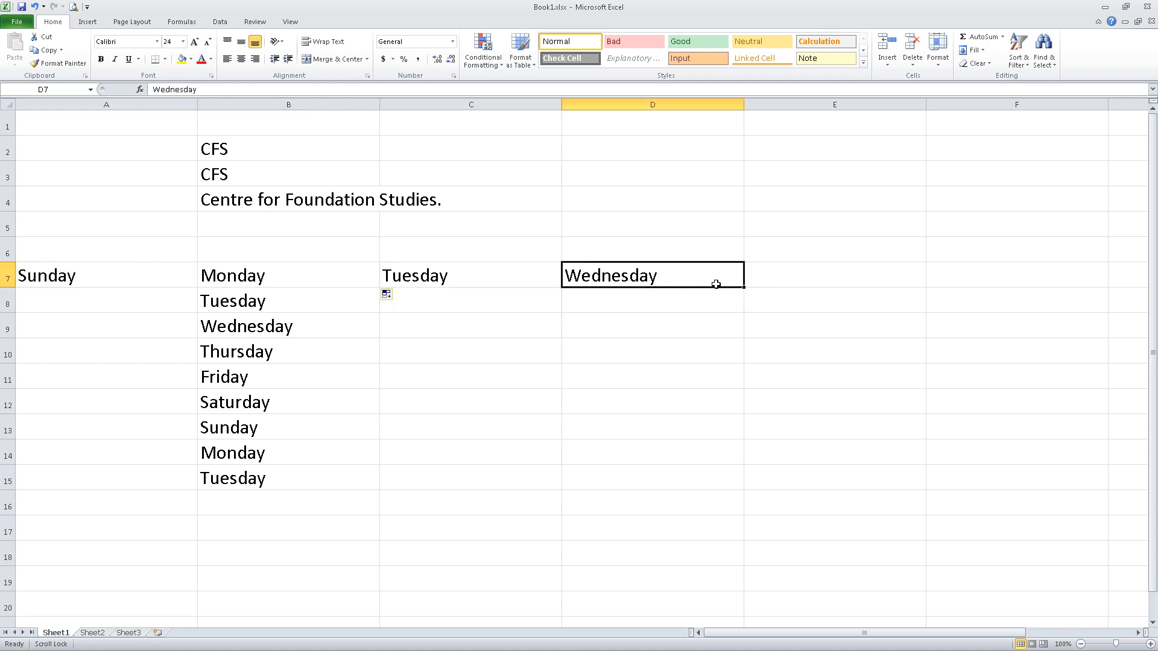
left_click_drag(744, 287, 713, 236)
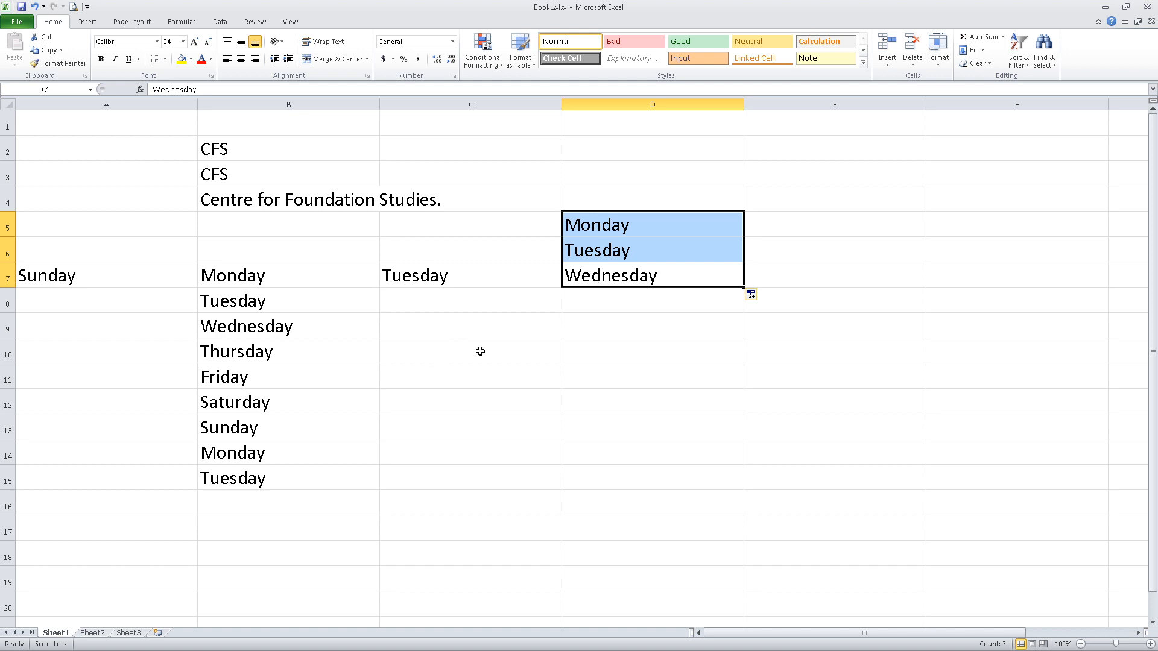
Step: Enter the number 1 in cell B18, below the weekday list
scroll(480, 351, "down", 3)
left_click(245, 315)
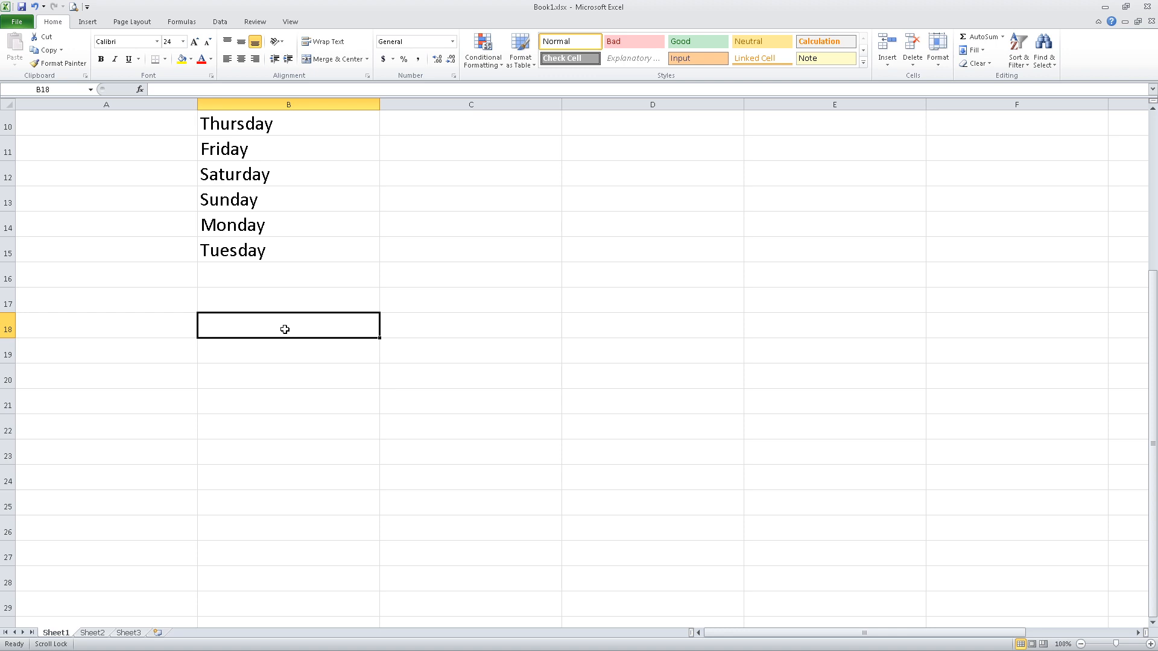
type("1")
key("Return")
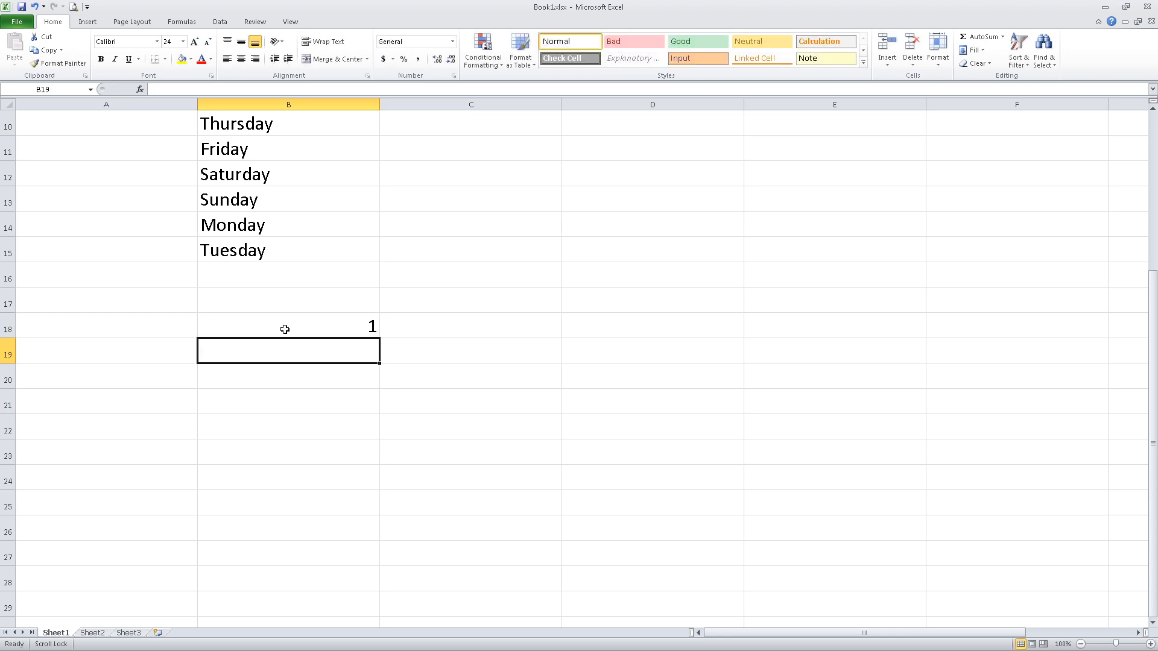
Step: AutoFill B18 down to B24 and change the fill option to Fill Series
left_click(285, 329)
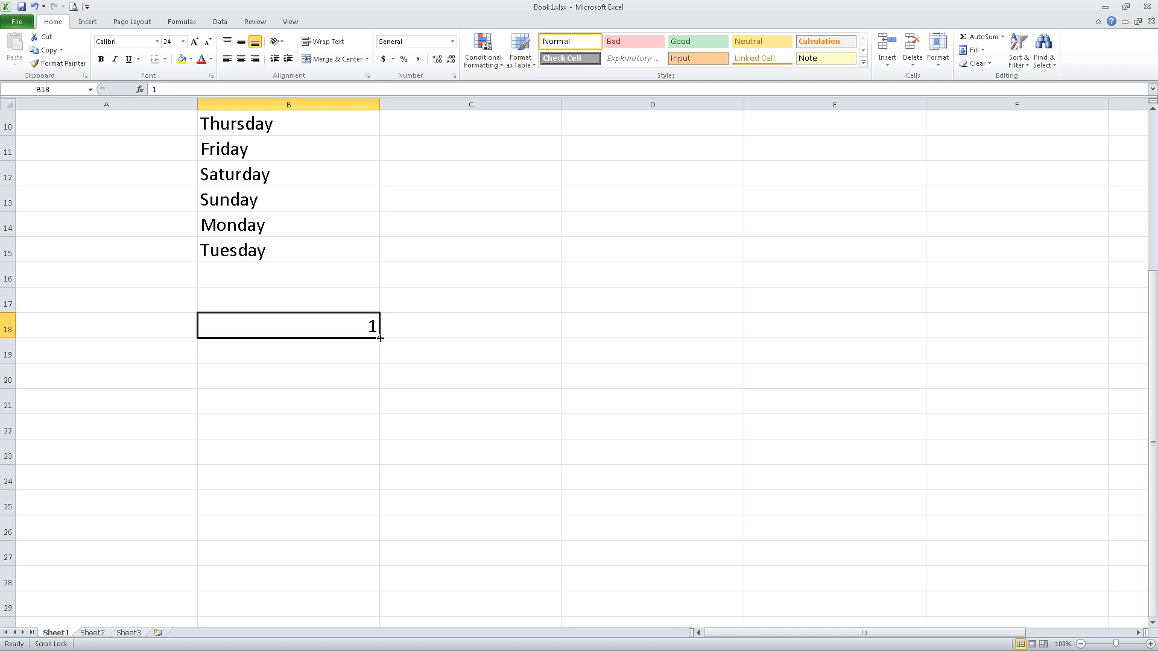
left_click_drag(379, 339, 366, 502)
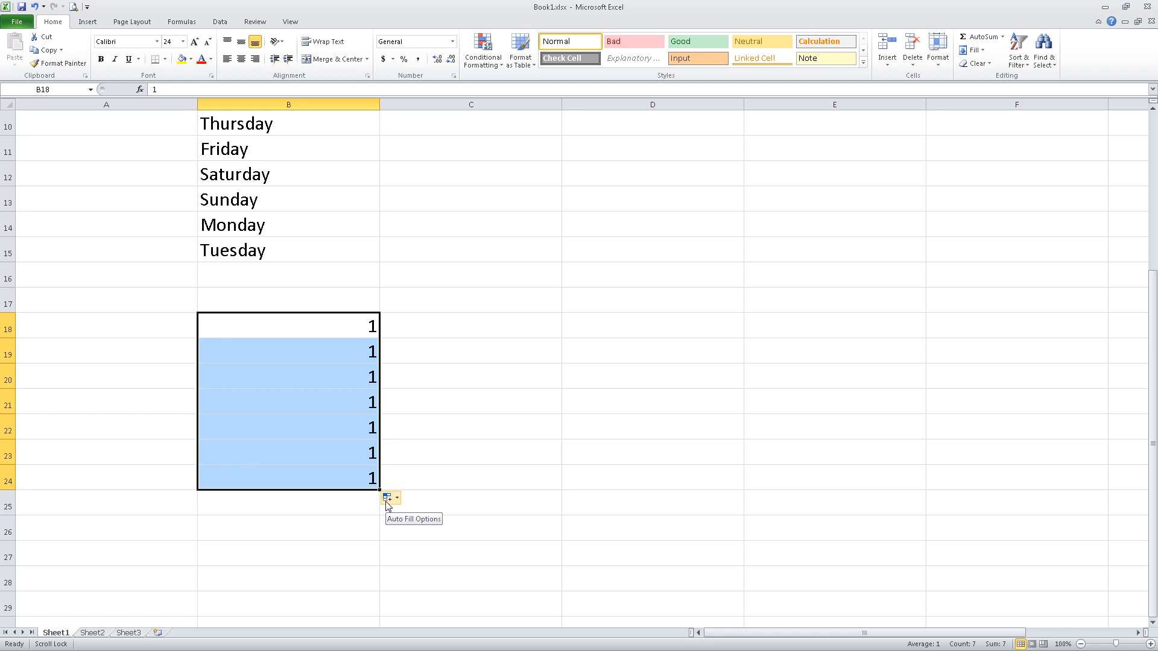
left_click(396, 498)
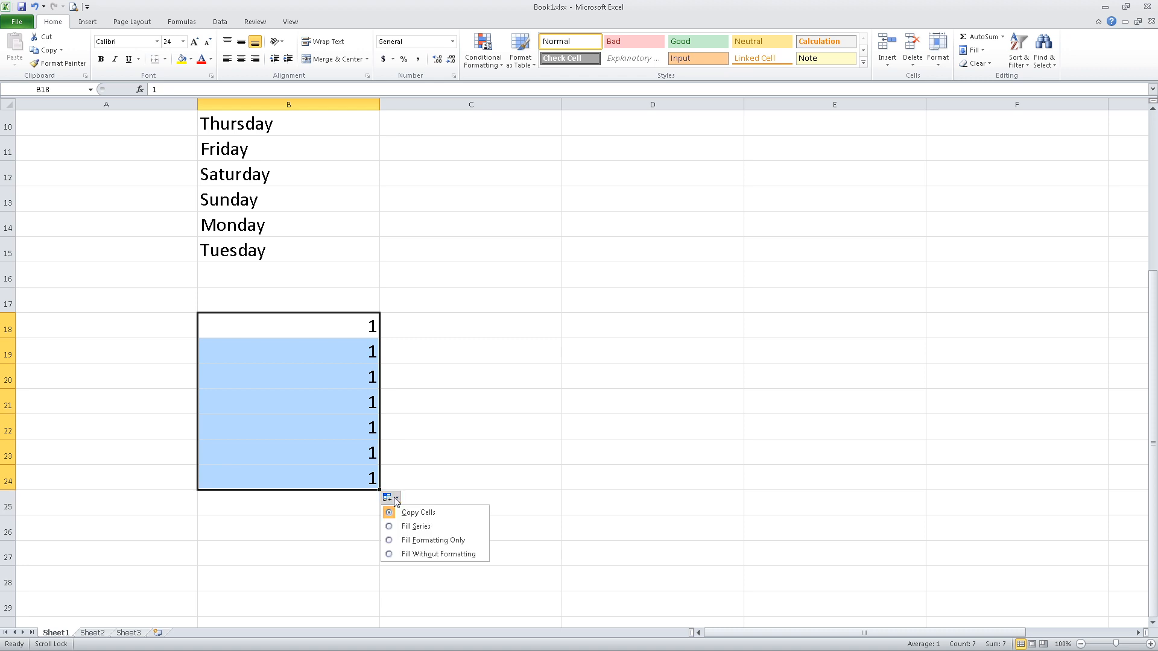
left_click(404, 527)
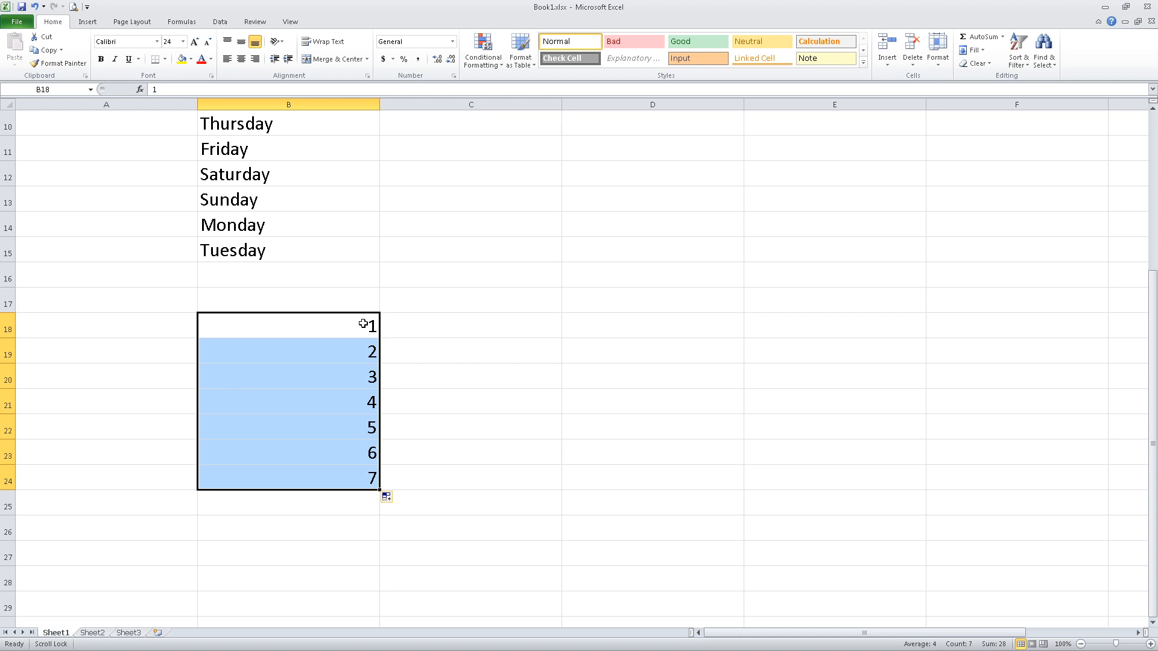
left_click_drag(364, 325, 369, 468)
Step: Enter 2 in C18 and 4 in C19 as the starting values of a number pattern
left_click(509, 325)
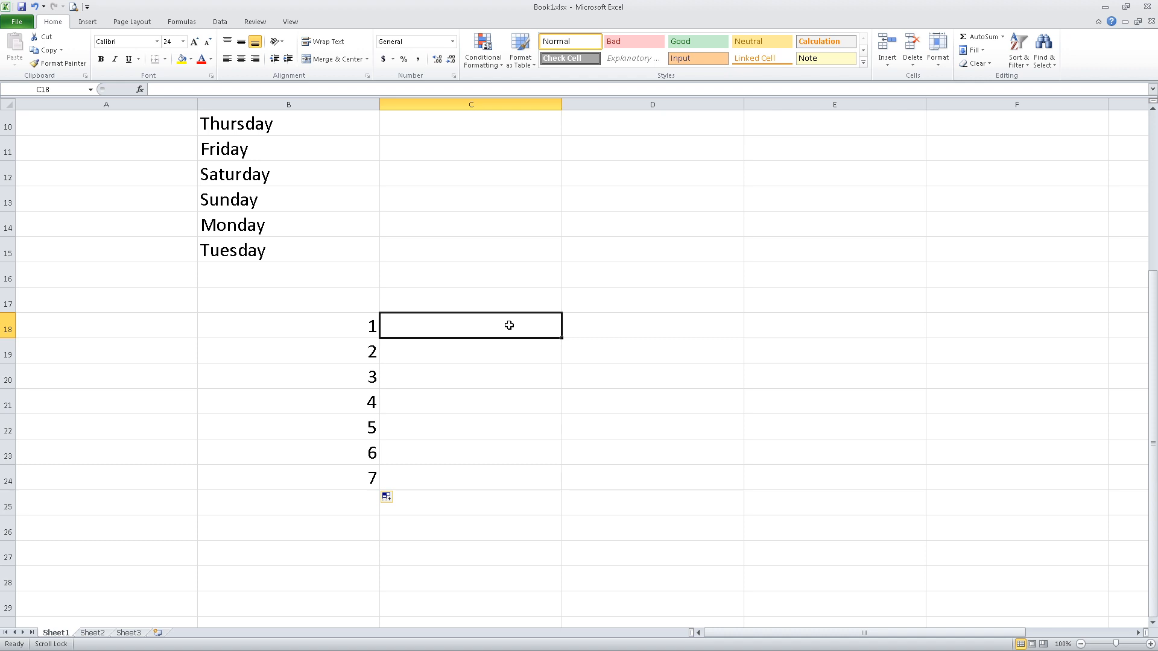
type("2")
key("Return")
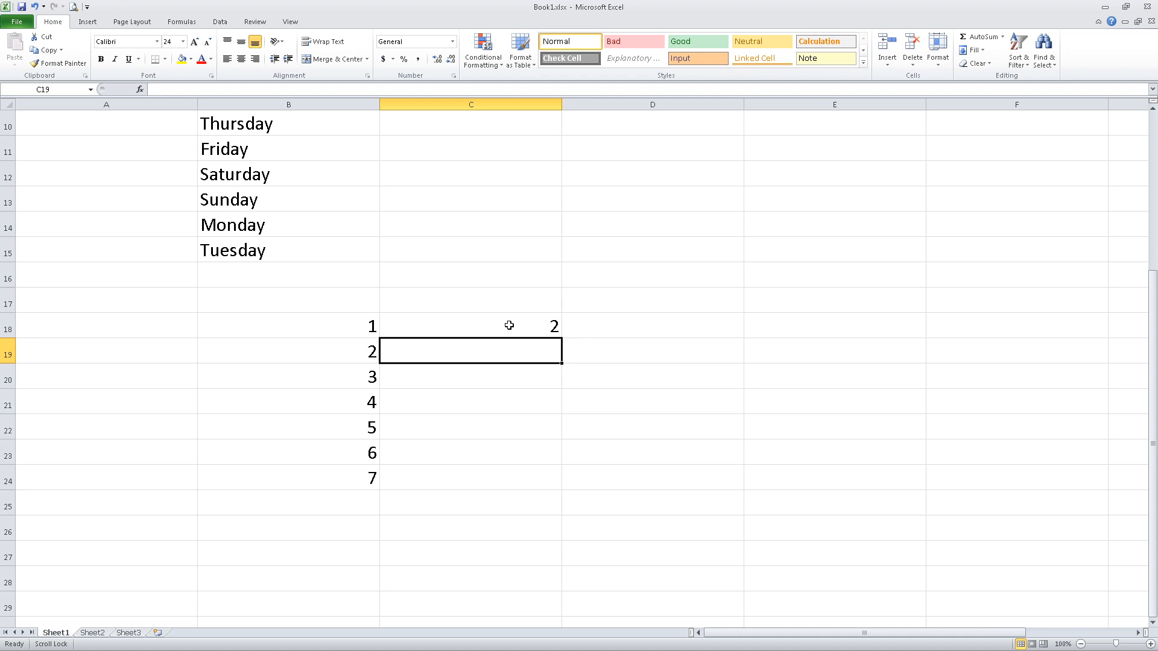
type("4")
key("Return")
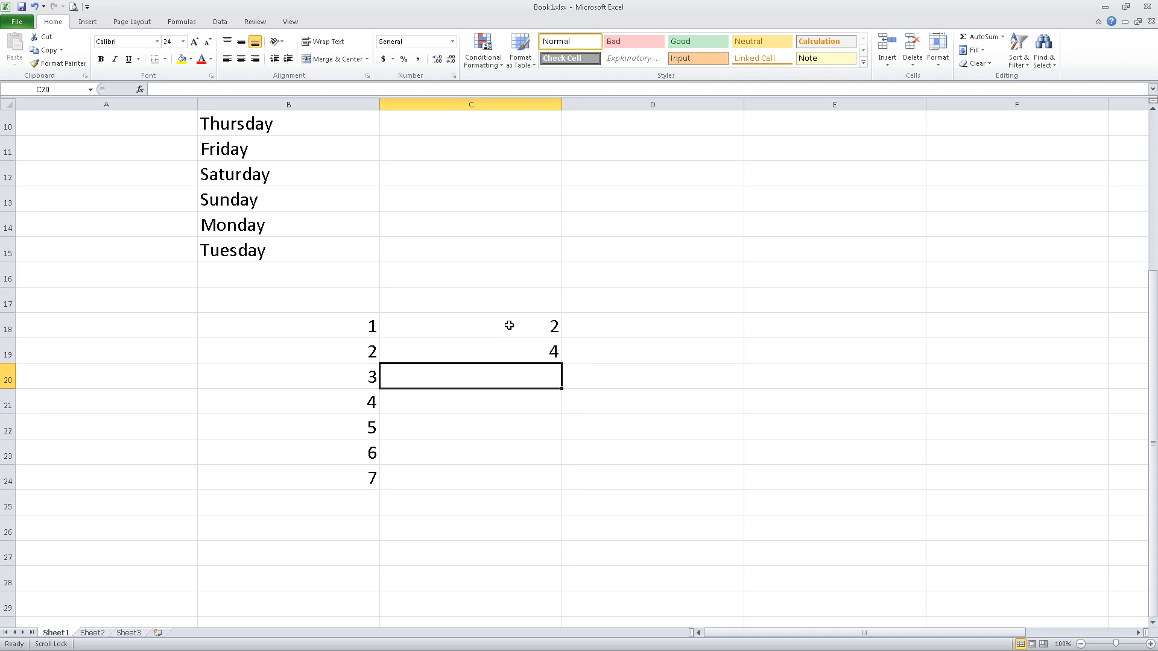
Step: AutoFill the number pattern from C18:C19 down to C24
left_click_drag(509, 326, 509, 345)
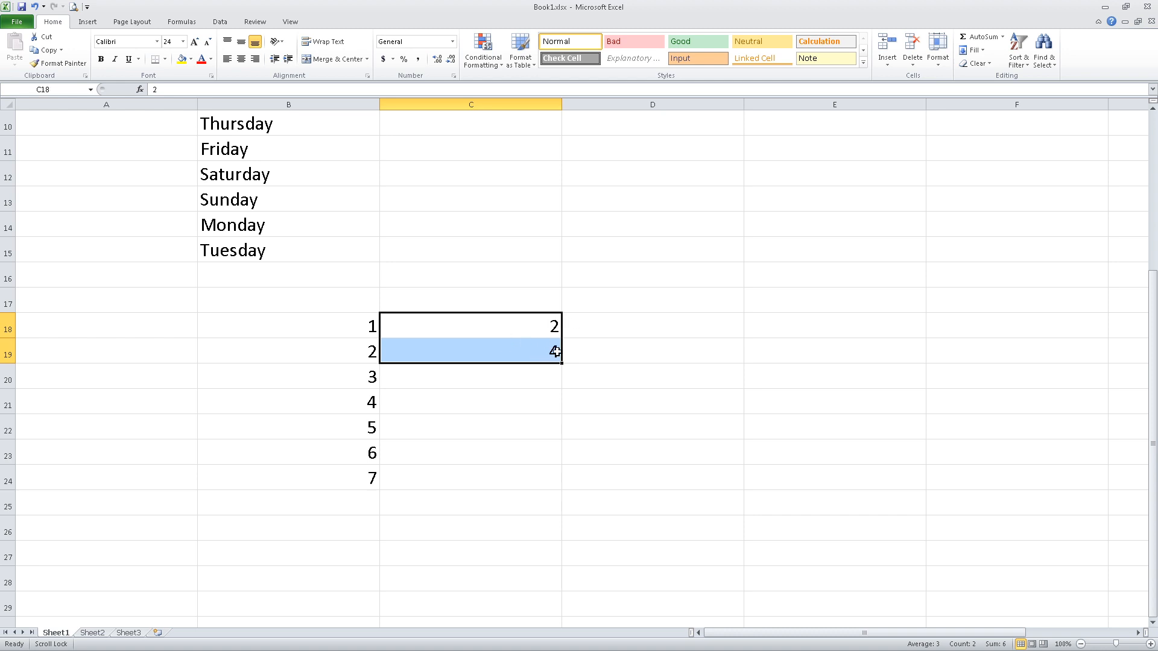
left_click(589, 359)
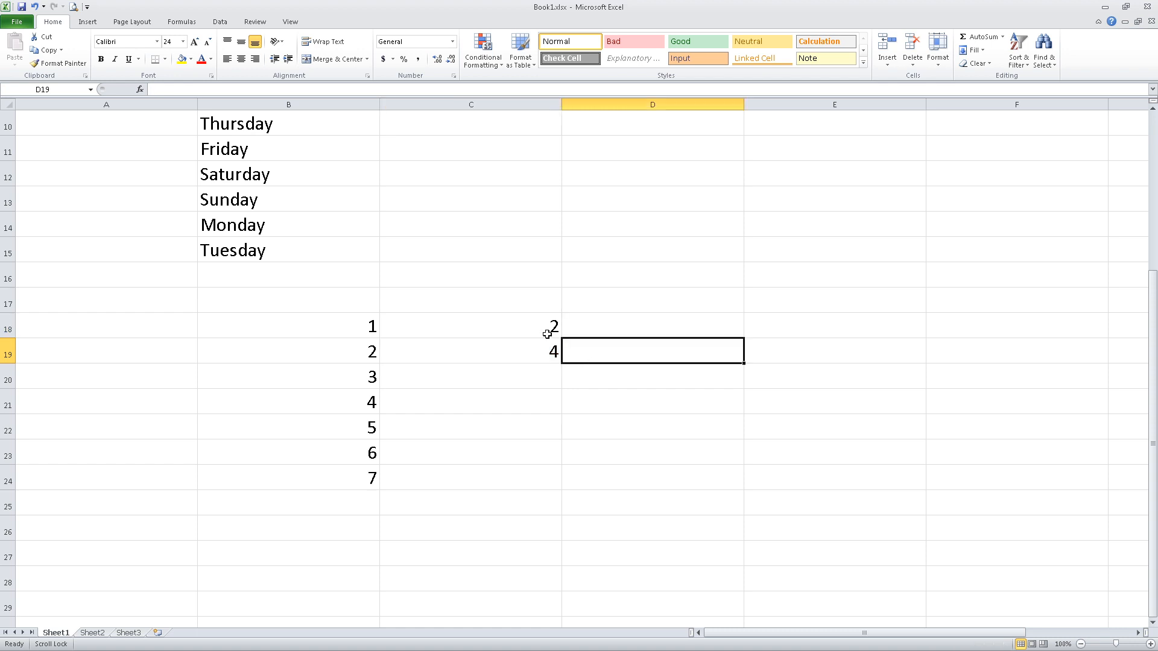
left_click(545, 331)
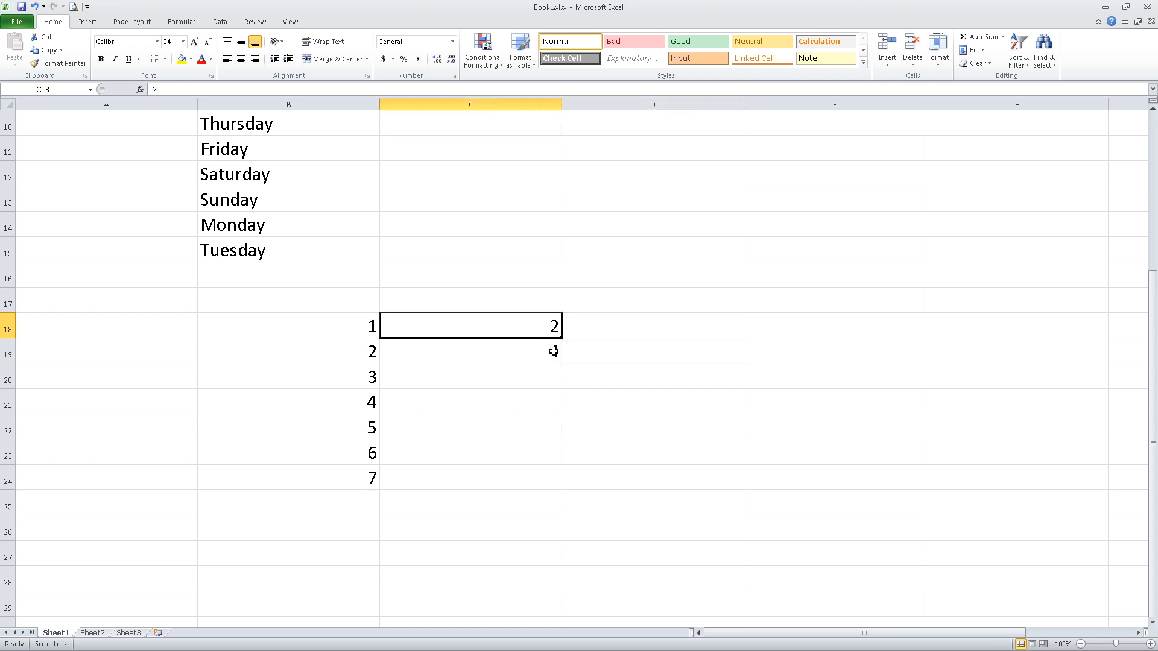
left_click(553, 352)
left_click_drag(551, 324, 557, 481)
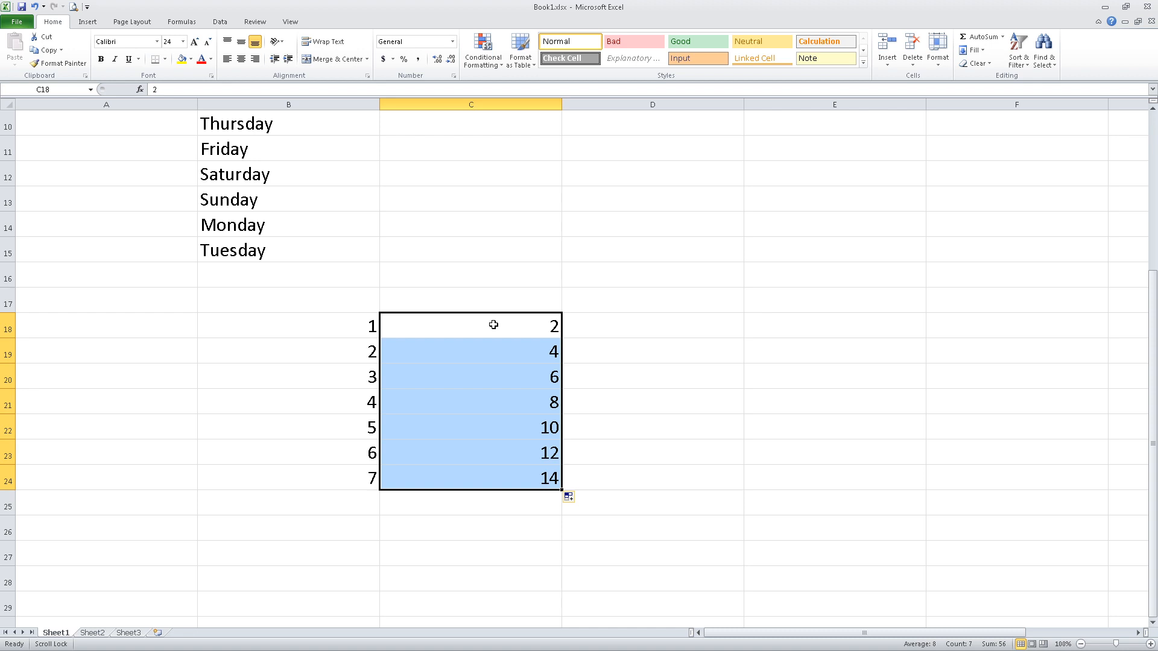
Step: Open the Custom Lists editor from the advanced Excel Options and move its dialog clear of the data
left_click(10, 27)
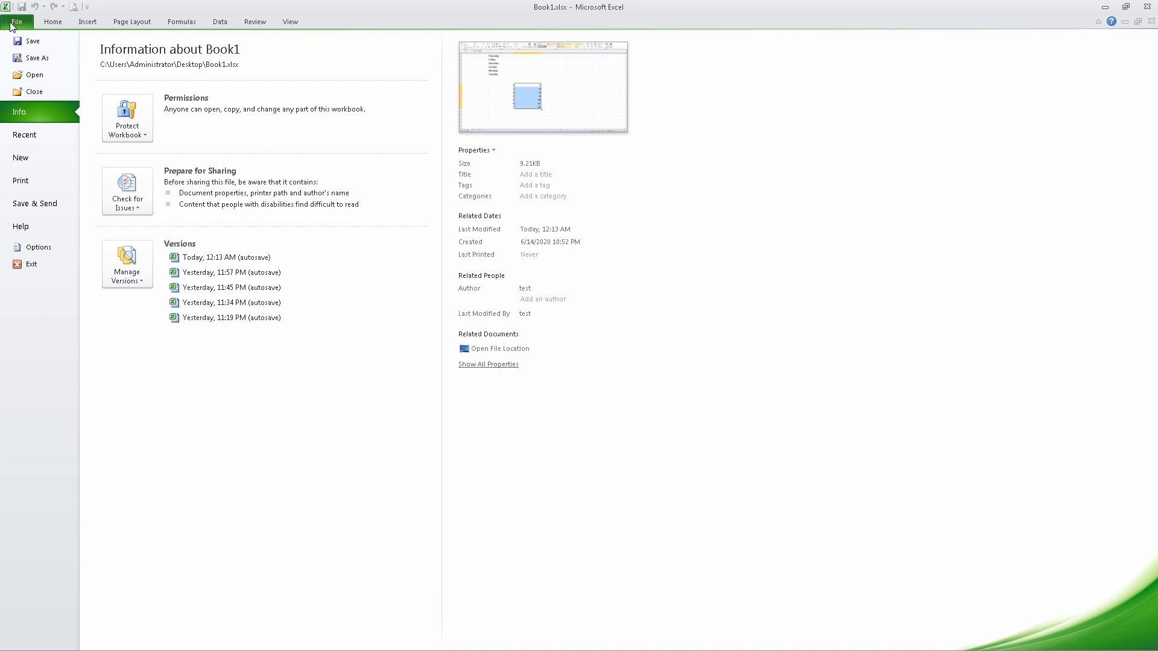
left_click(19, 248)
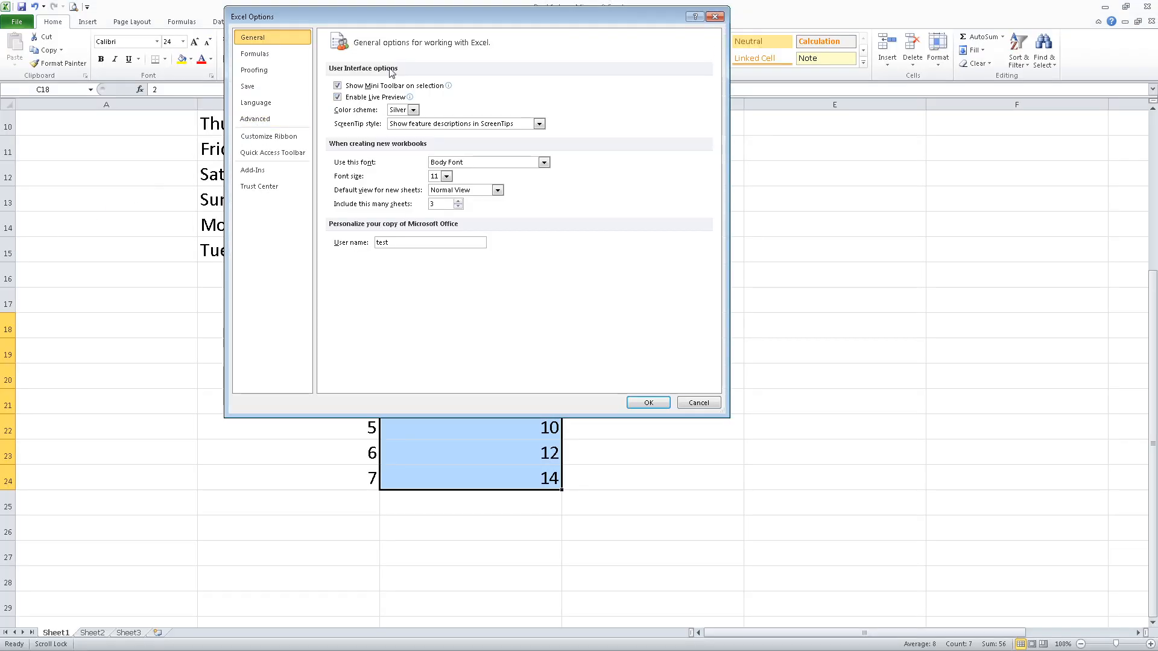
left_click_drag(428, 13, 432, 47)
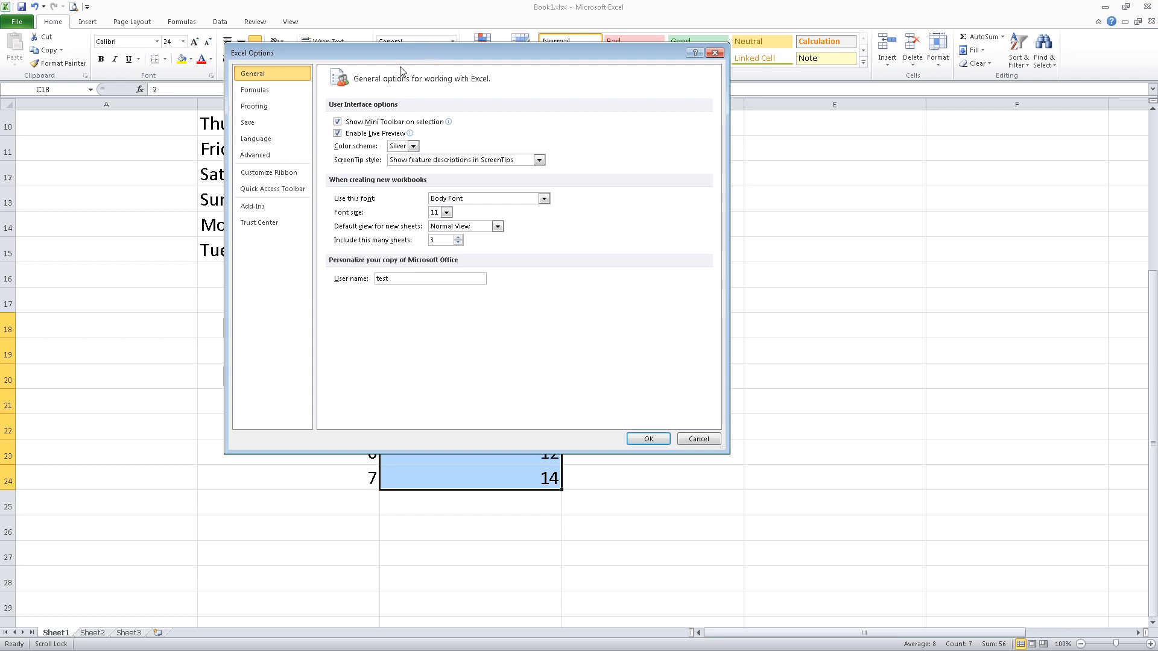
left_click(273, 156)
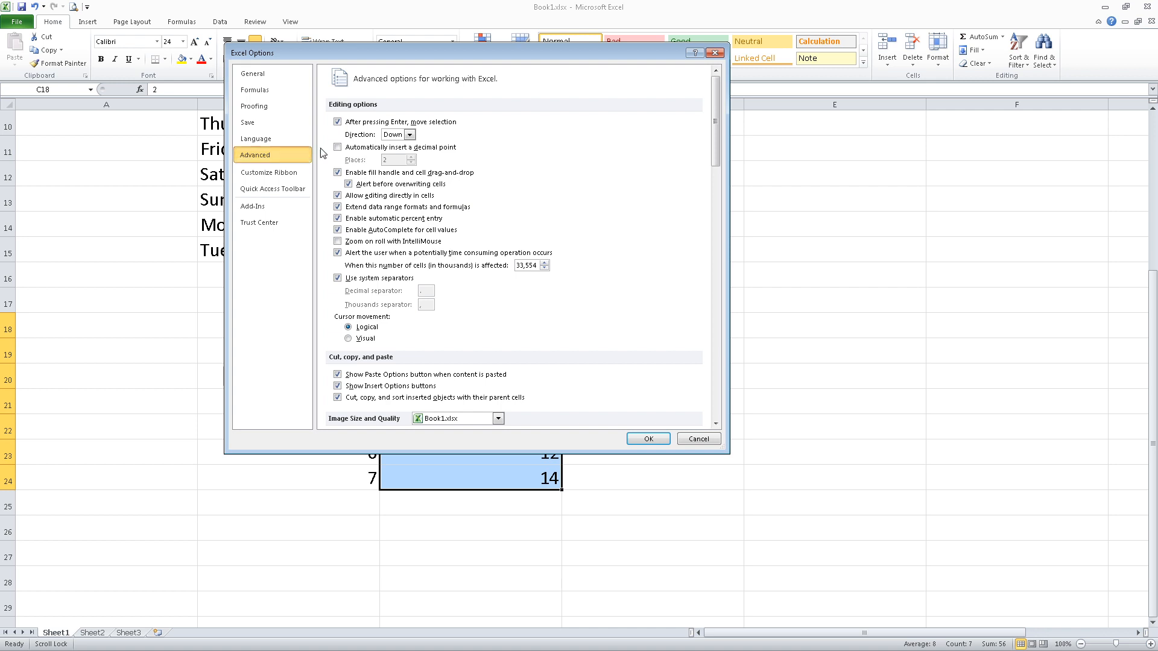
left_click_drag(717, 140, 742, 380)
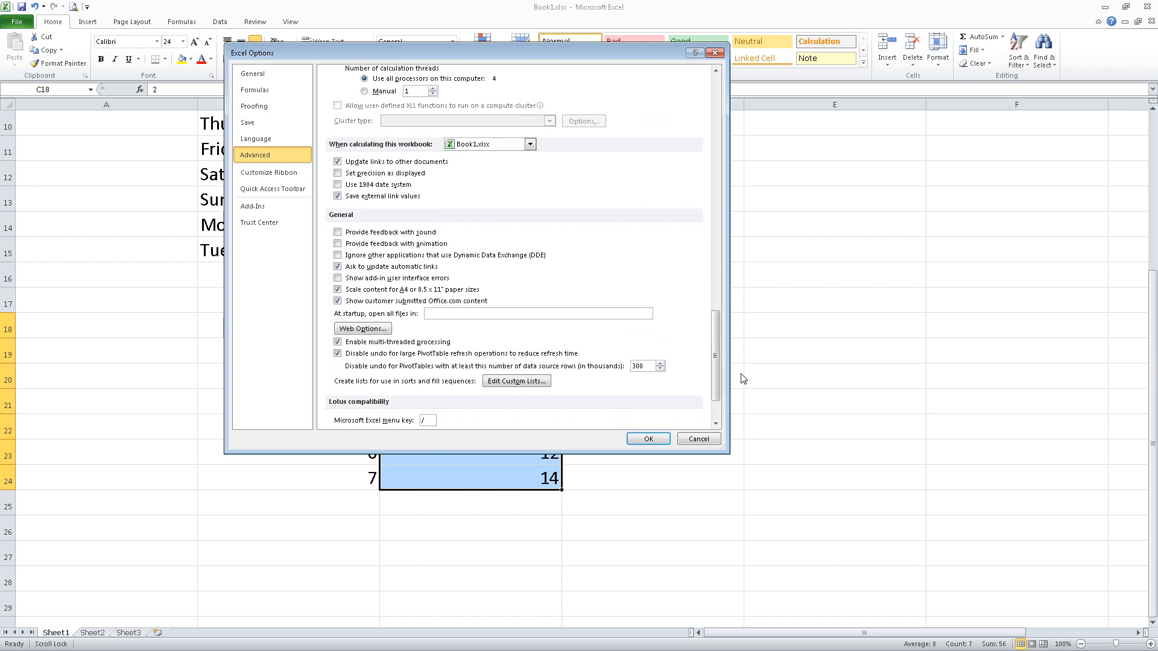
left_click(504, 382)
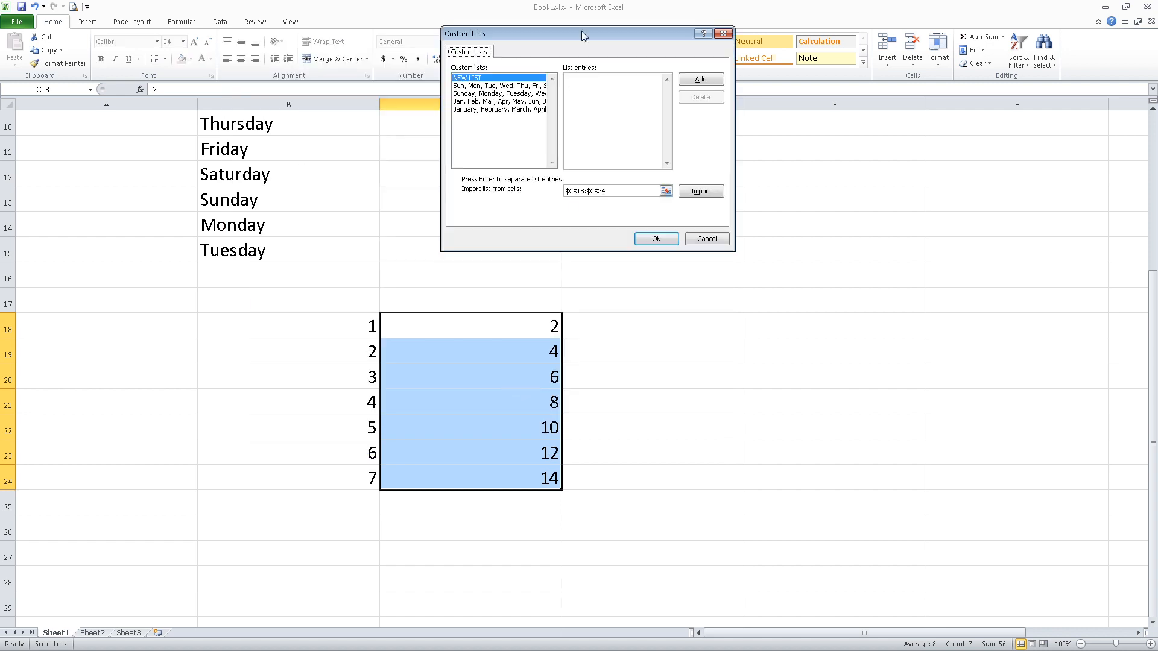
left_click_drag(582, 34, 753, 171)
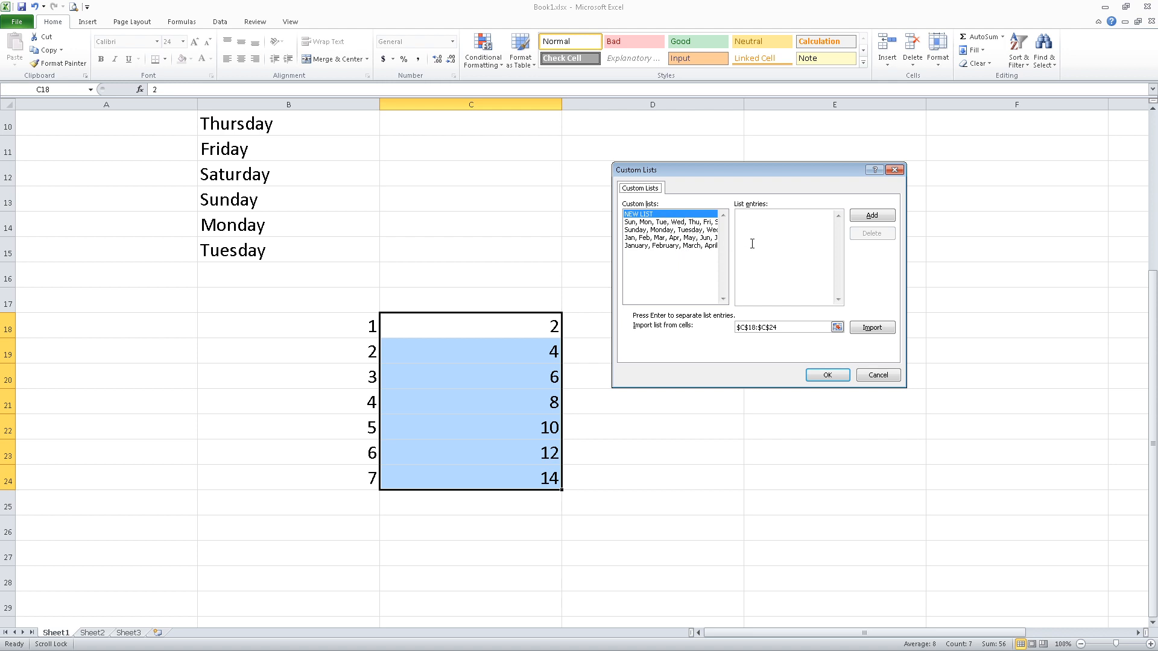
Step: Add a custom list with the entries Ahad, Isnin, Selasa, Rabu, Khamis, Jumaat, Sabtu and close the options
left_click(866, 221)
type("Ahad,Isnin,Selasa,Rabu,Khamis,Jumaa")
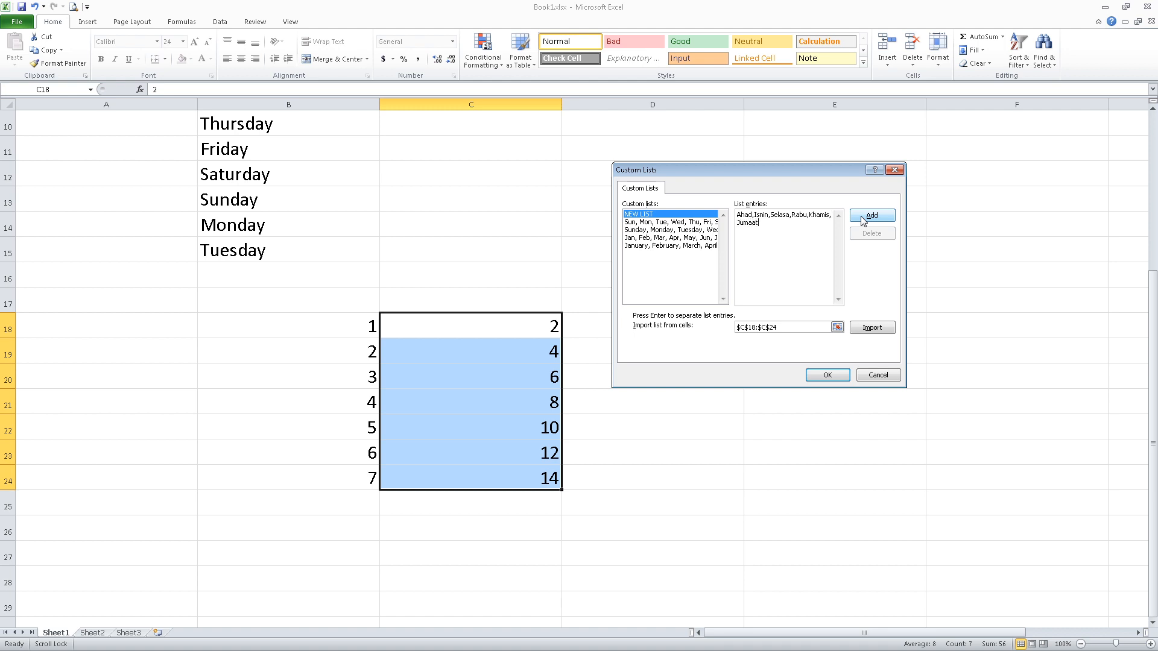
type("t,Sabtu")
left_click(860, 215)
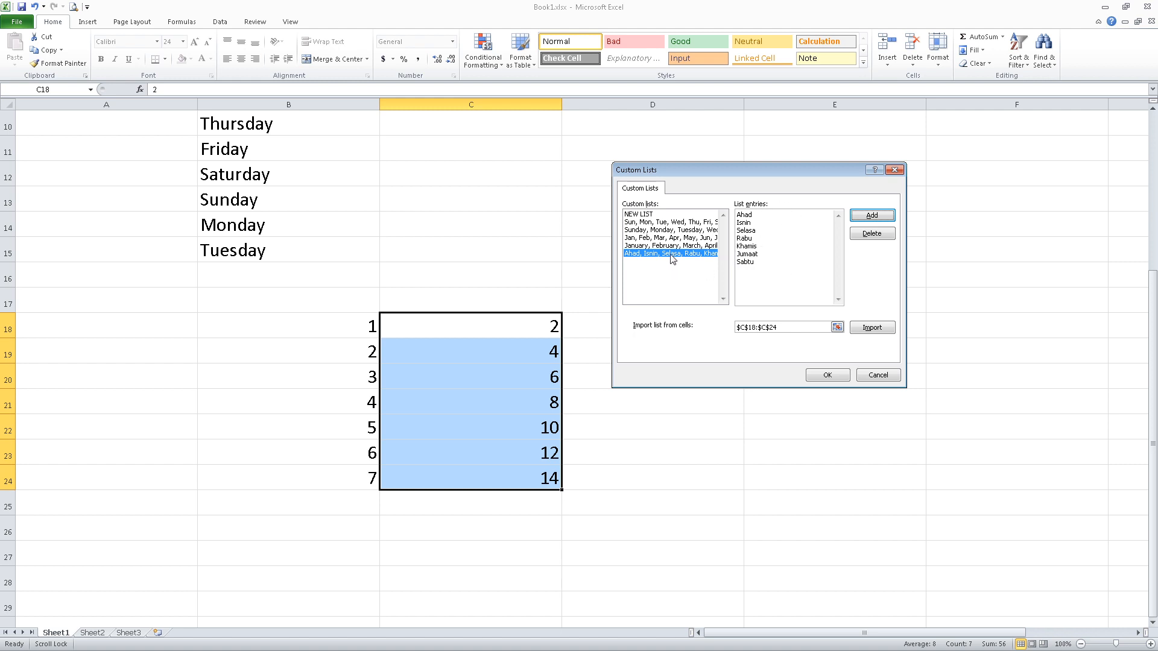
left_click(826, 376)
left_click(651, 440)
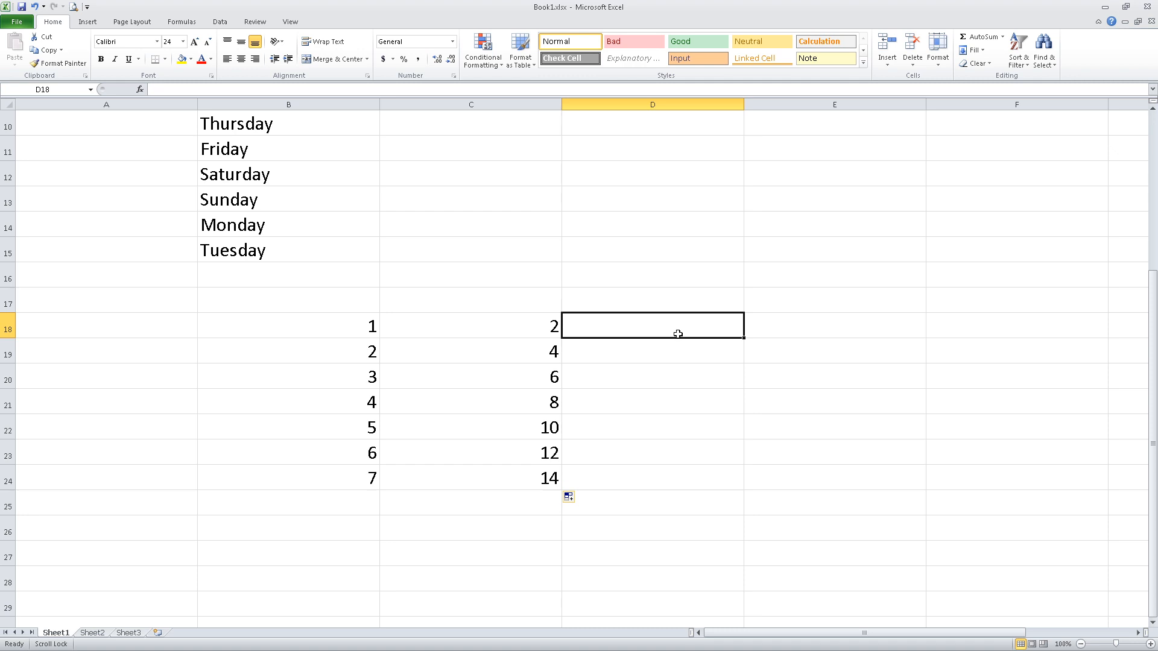
Step: Enter Rabu in cell D18 and AutoFill the custom weekday list down to D24
type("Rabu")
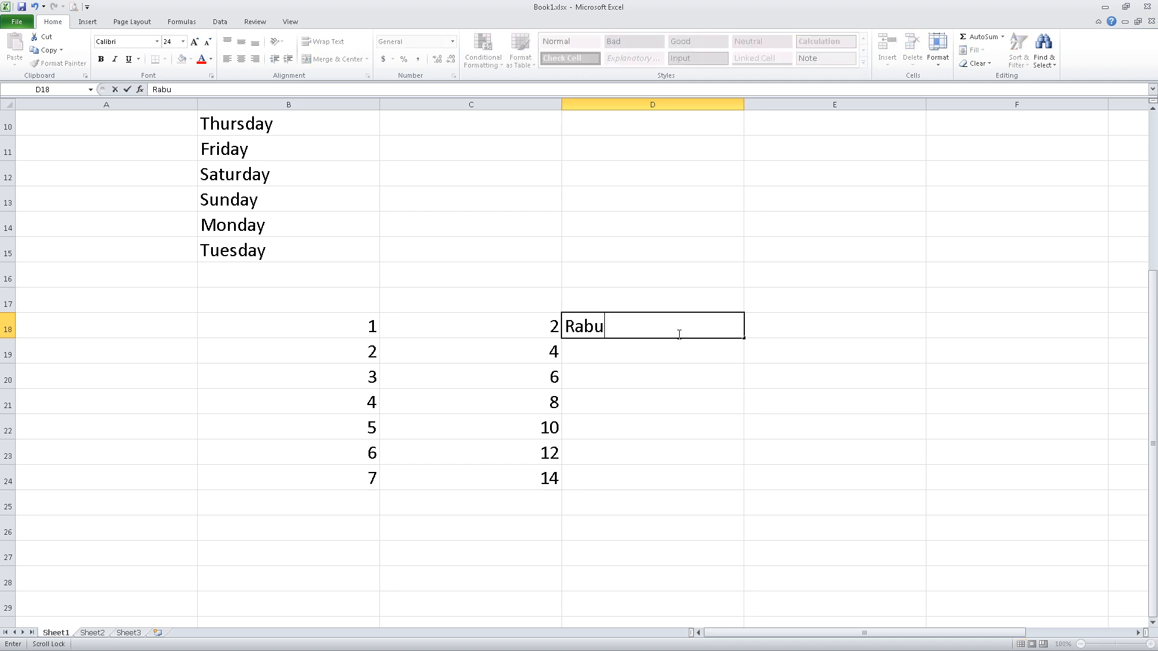
key("Return")
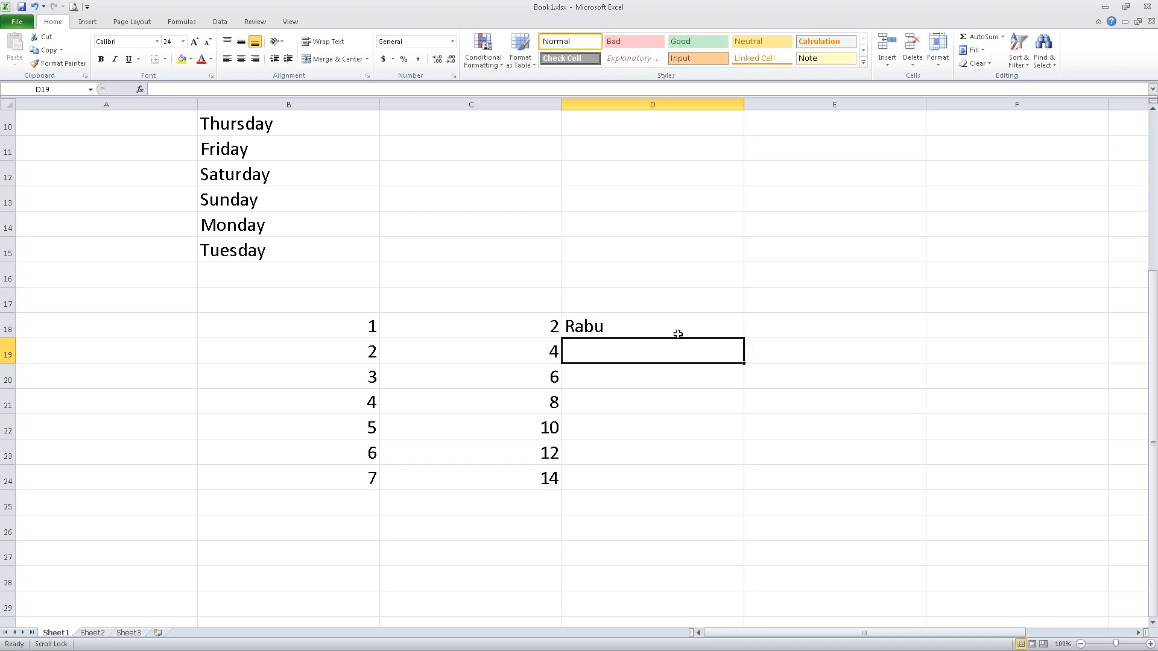
left_click(644, 327)
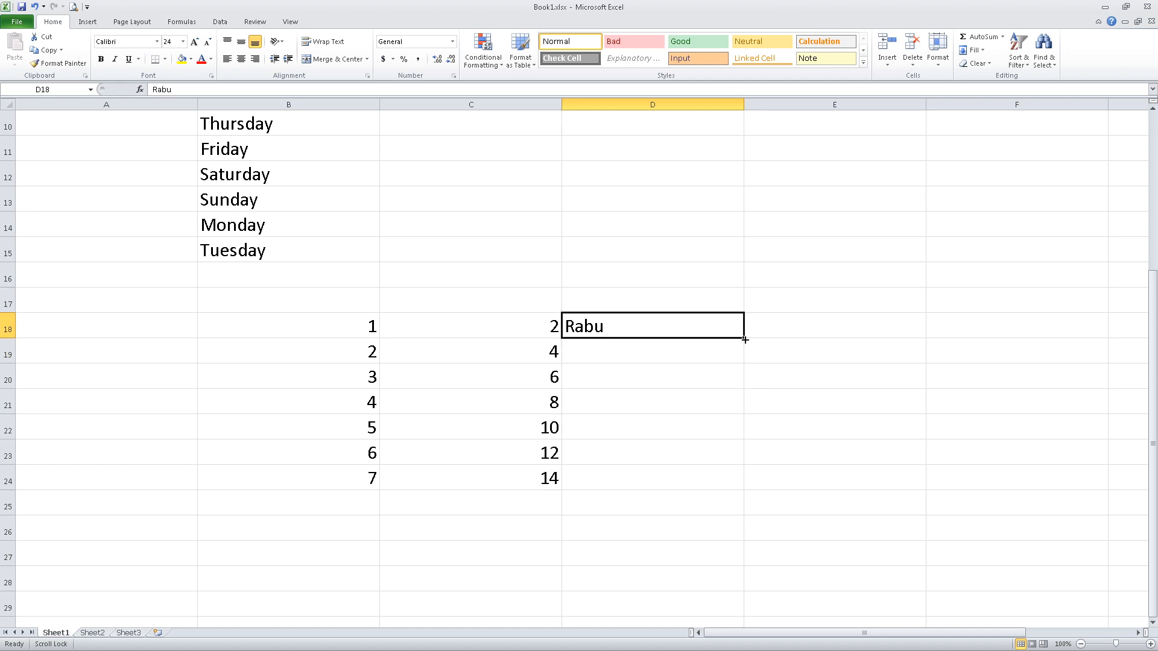
left_click_drag(743, 339, 724, 479)
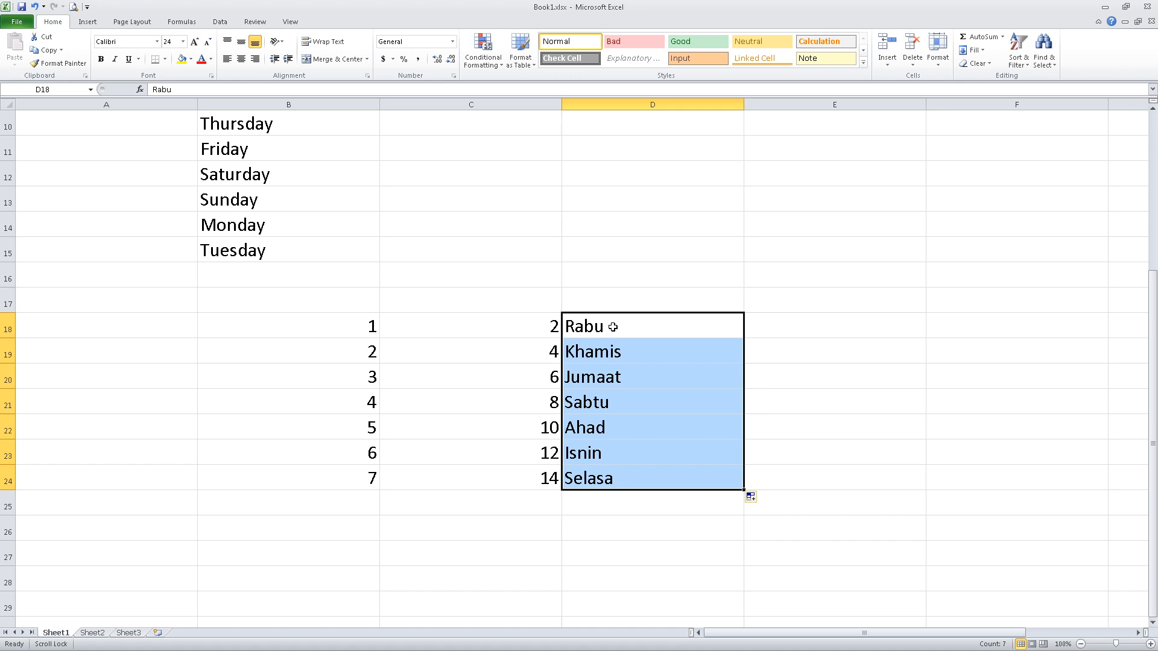
left_click(613, 281)
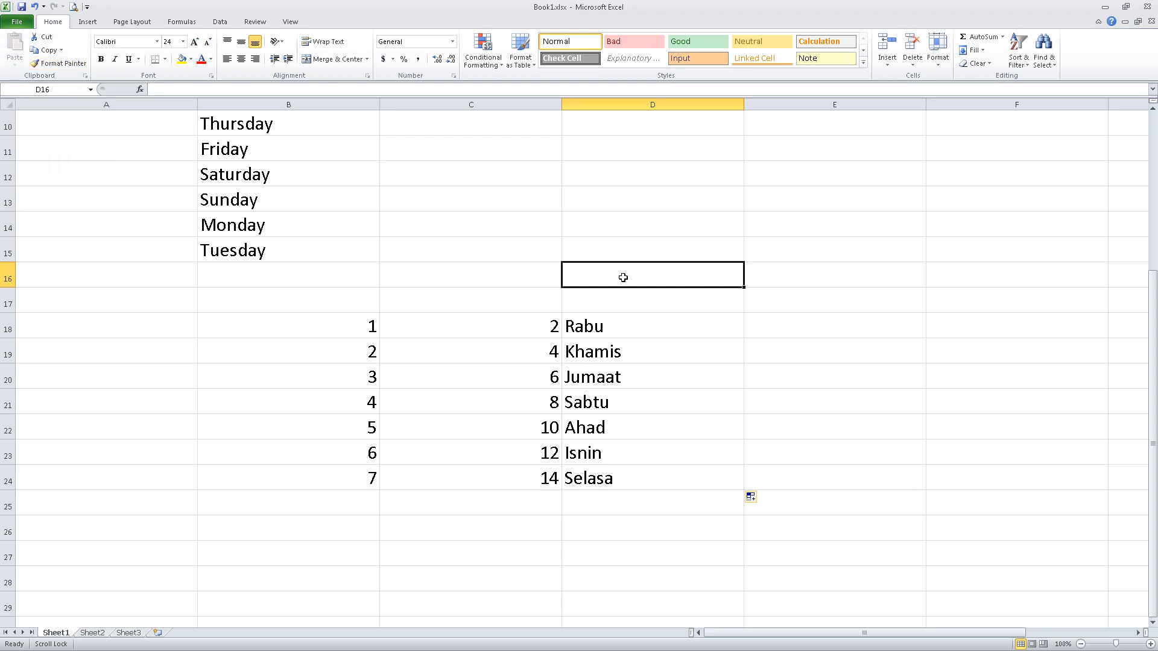
left_click(762, 369)
Step: Change the font of cell D18 to Aharoni
left_click(655, 327)
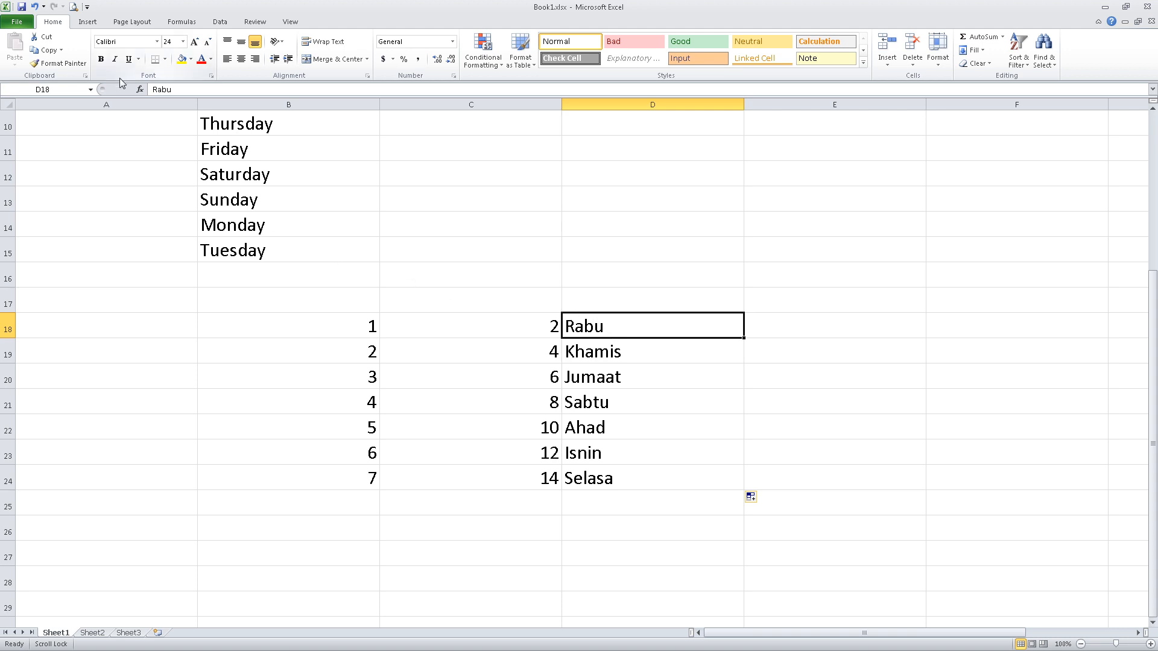
left_click(156, 42)
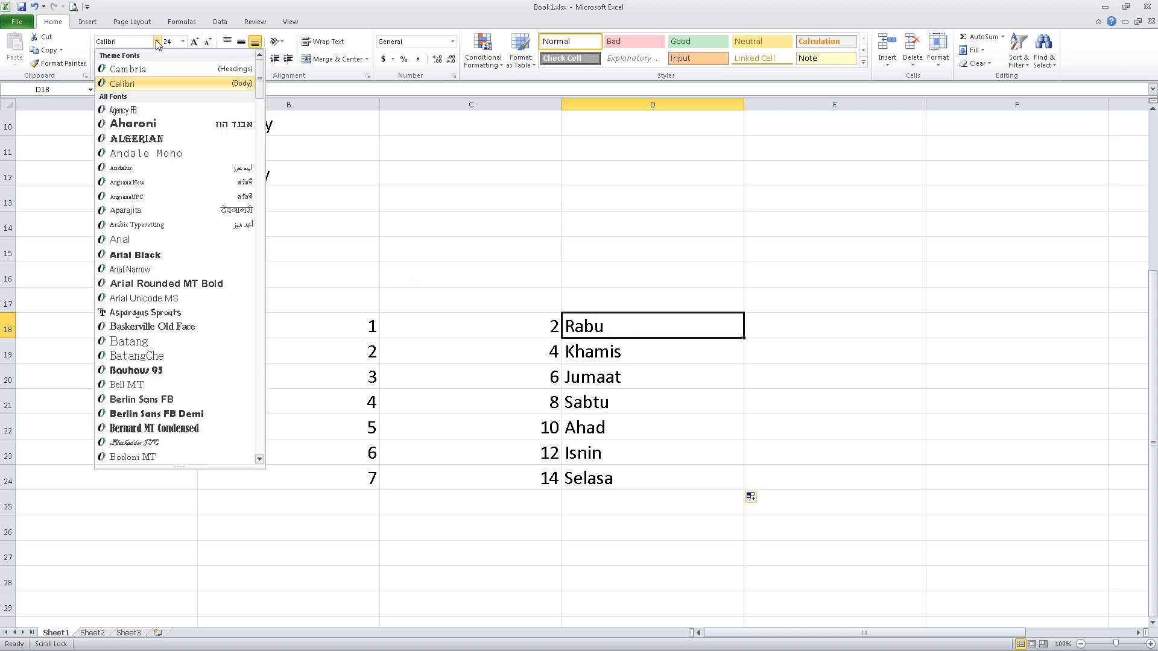
left_click(151, 124)
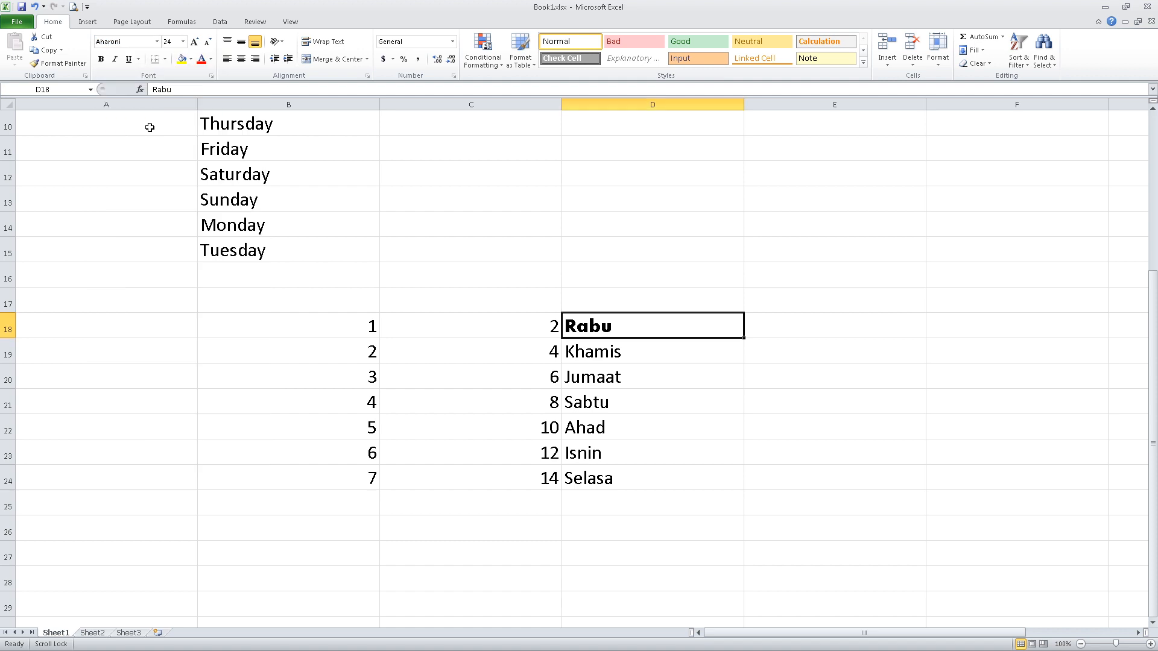
Step: Give cell D18 the standard orange fill and the standard yellow font color
left_click(191, 61)
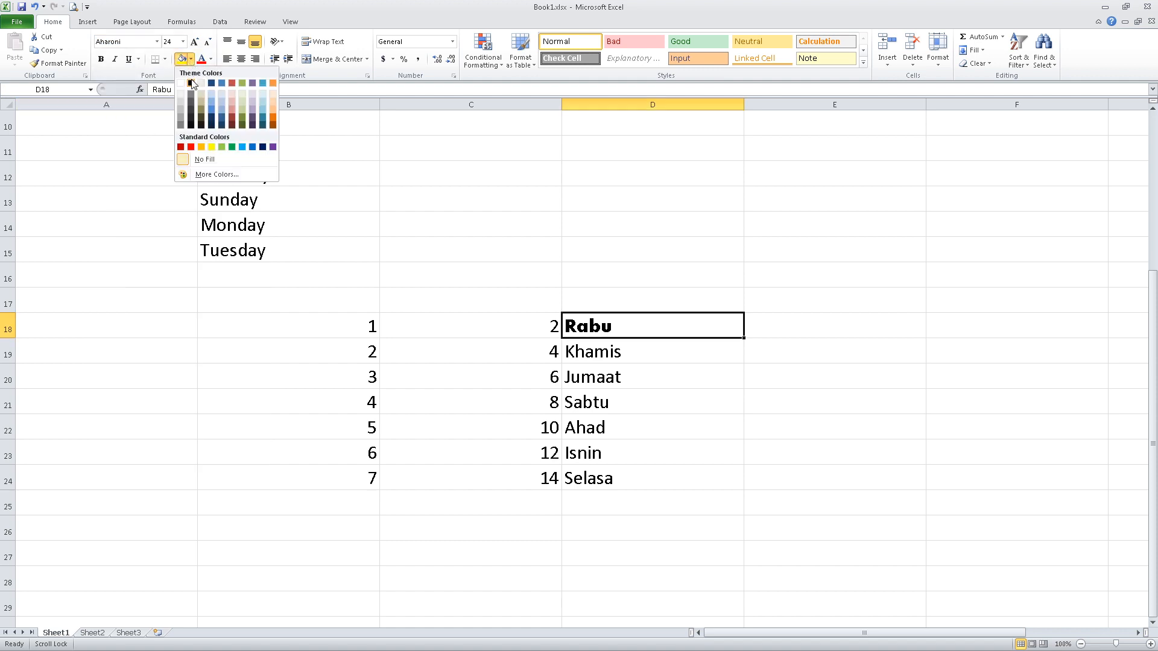
left_click(201, 147)
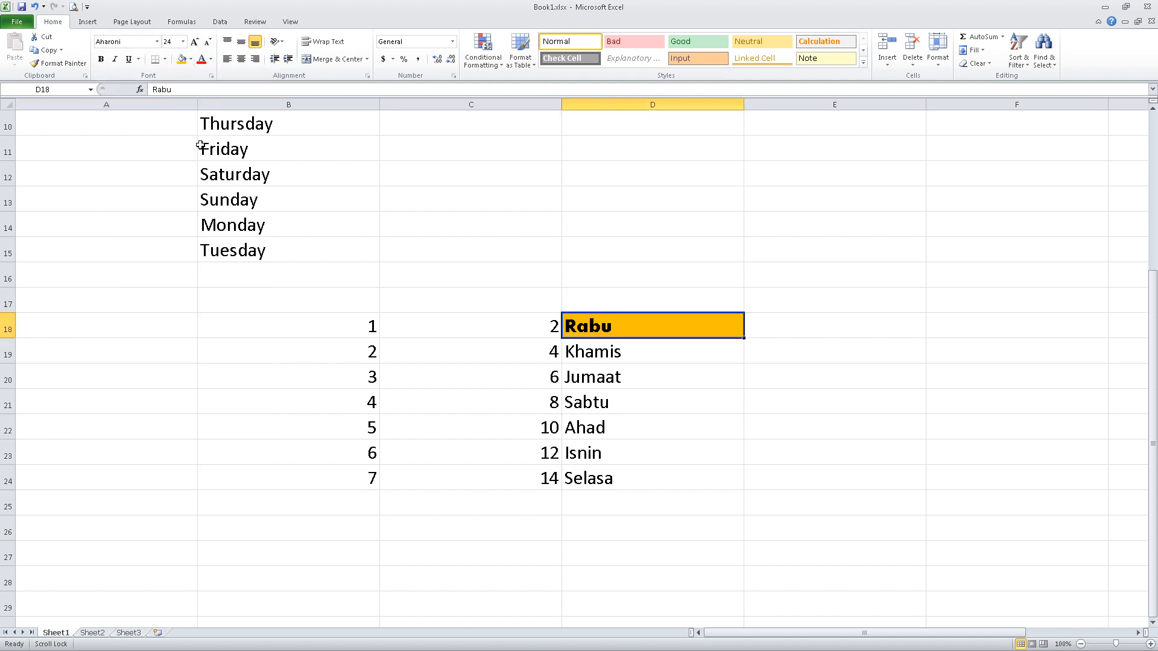
left_click(211, 59)
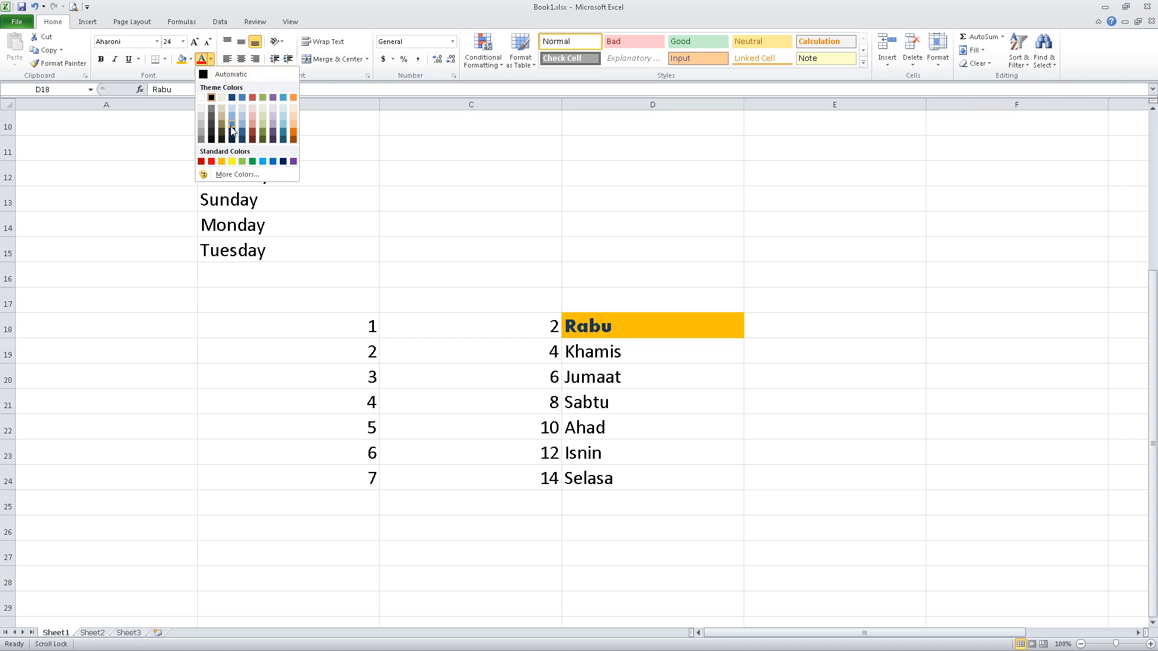
left_click(232, 162)
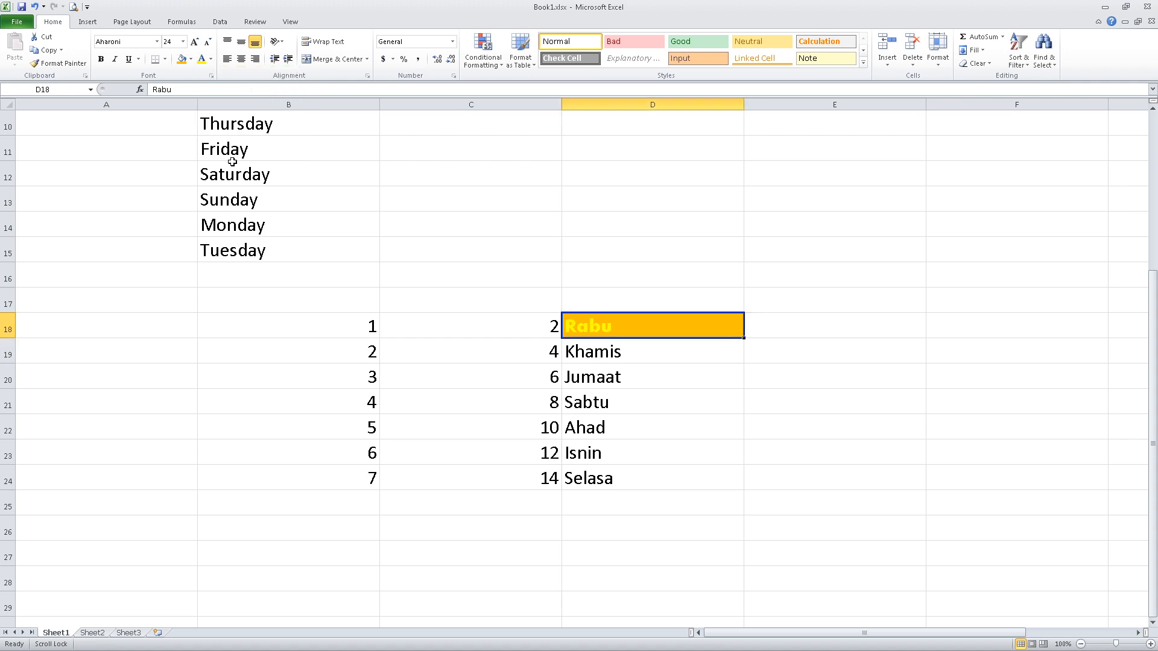
left_click(726, 378)
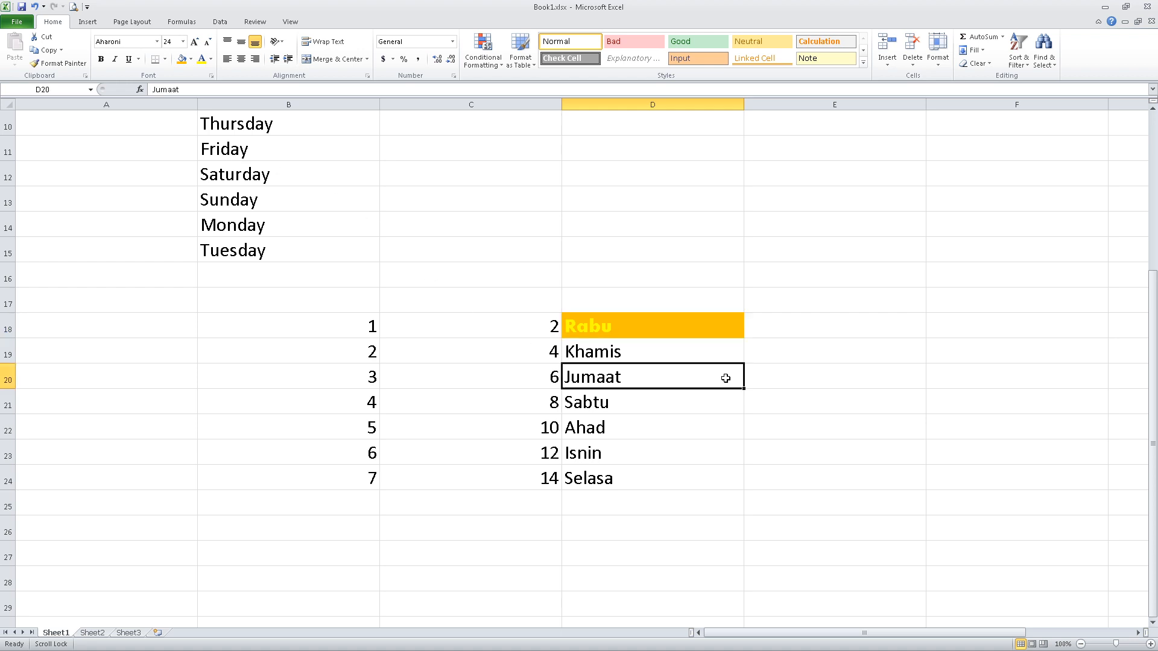
Step: Rotate the text in cell D18 diagonally upward through the alignment settings in Format Cells
left_click(669, 332)
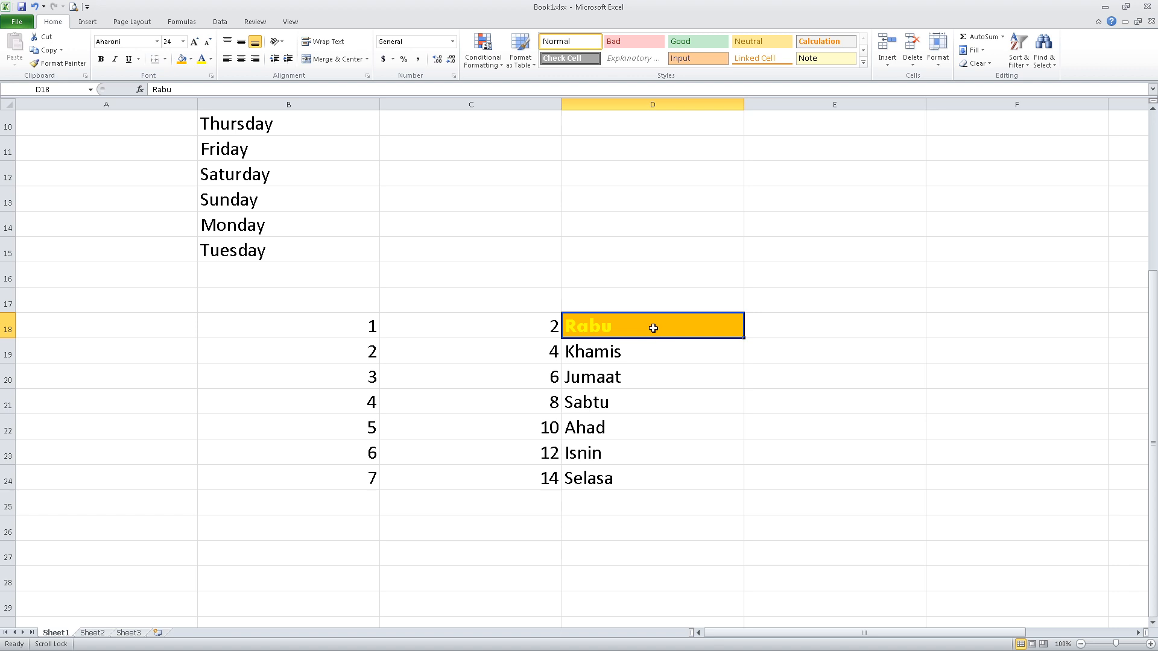
right_click(654, 329)
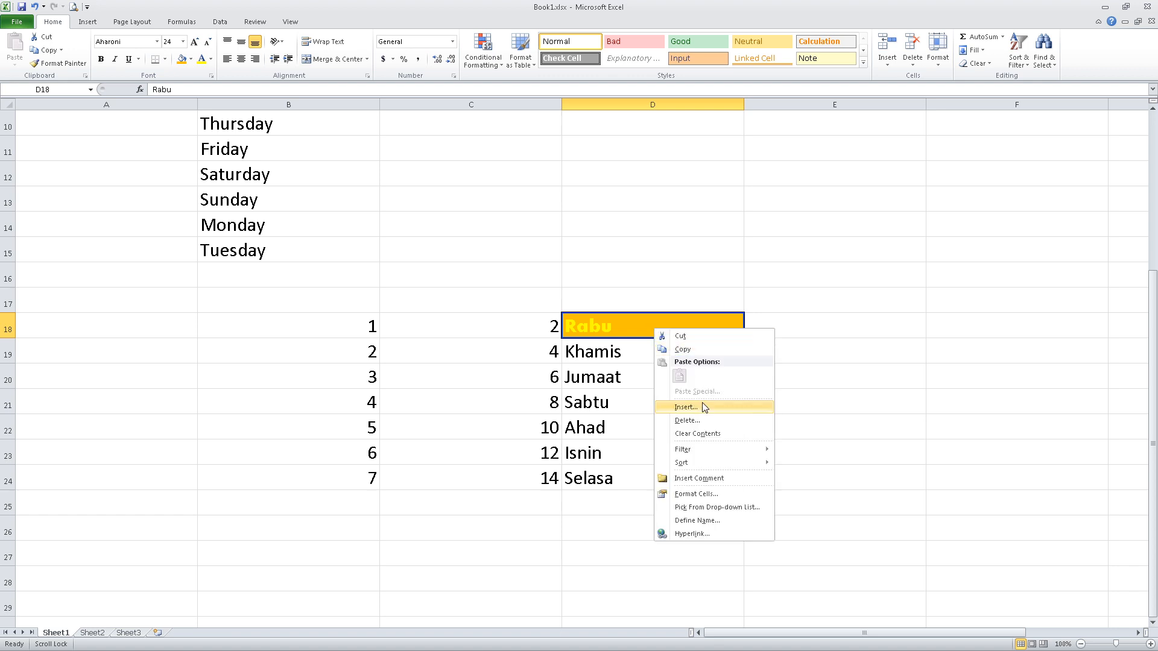
left_click(713, 494)
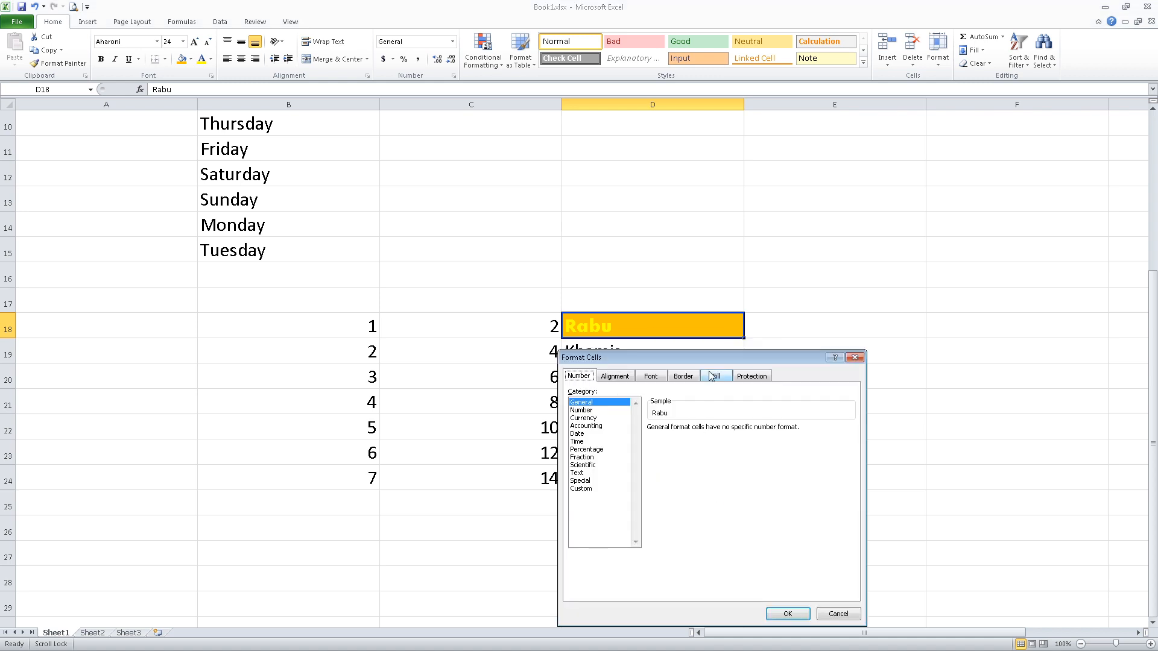
left_click_drag(711, 358, 921, 182)
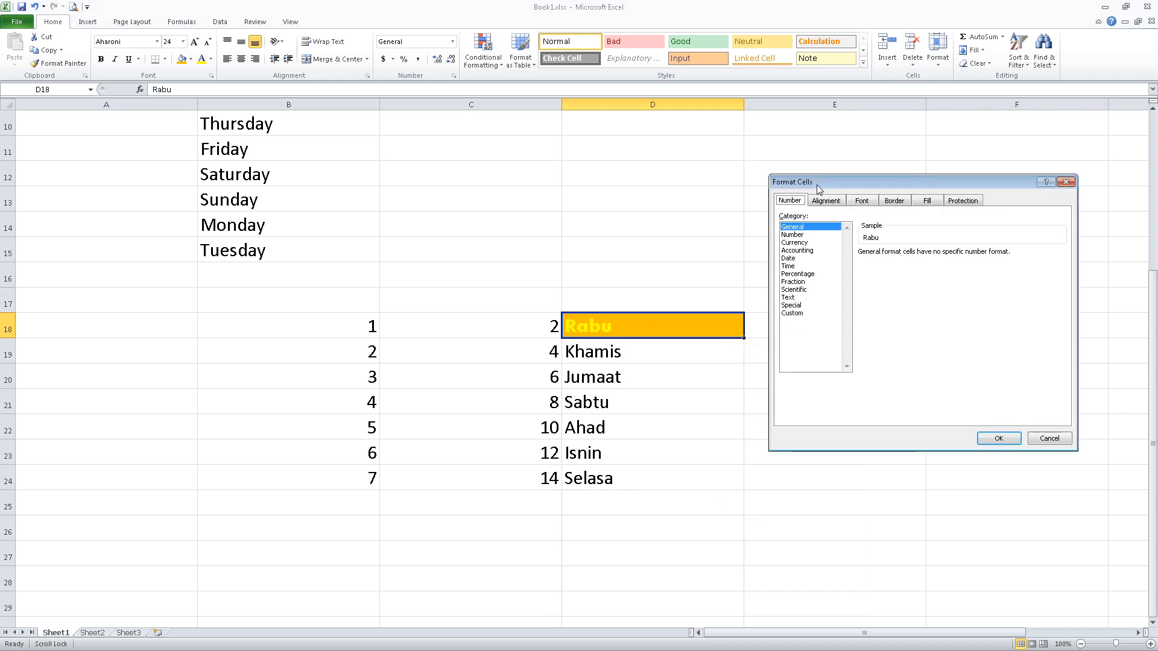
left_click(823, 202)
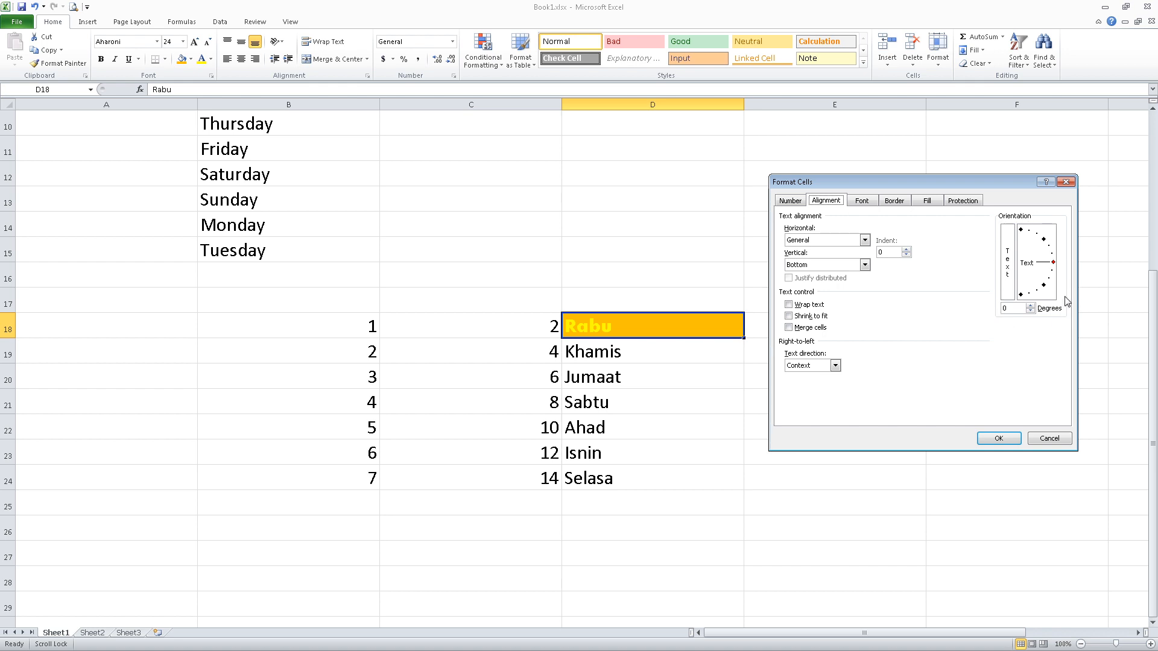
left_click_drag(1053, 262, 1046, 239)
left_click(994, 439)
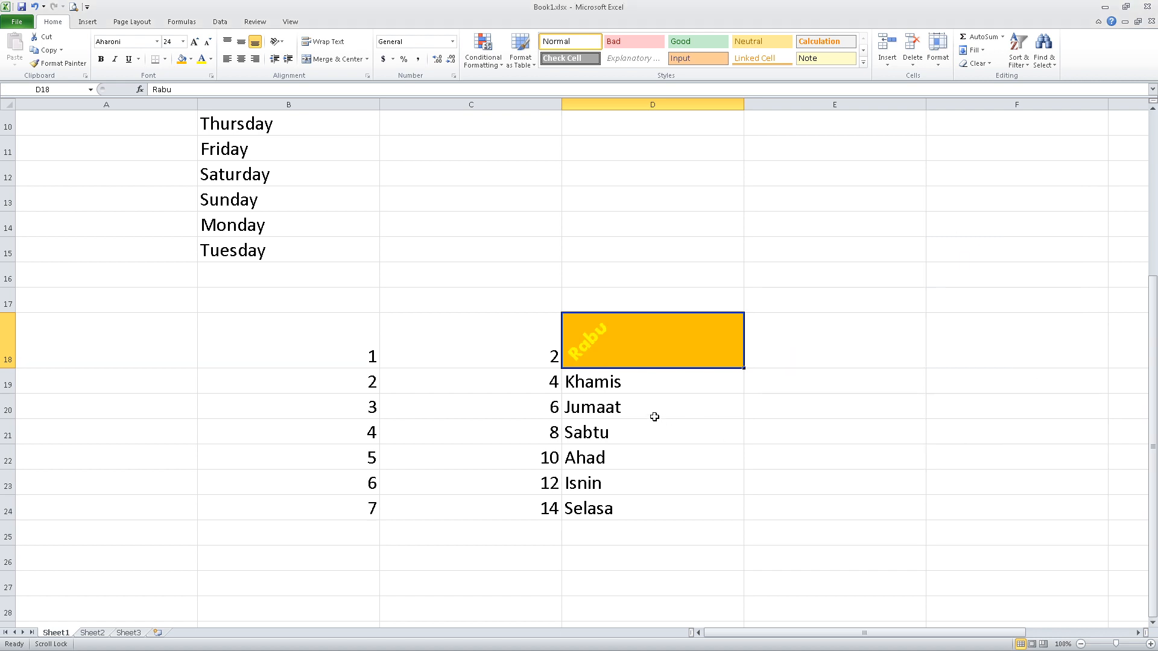
key("Right")
left_click(602, 353)
left_click(833, 363)
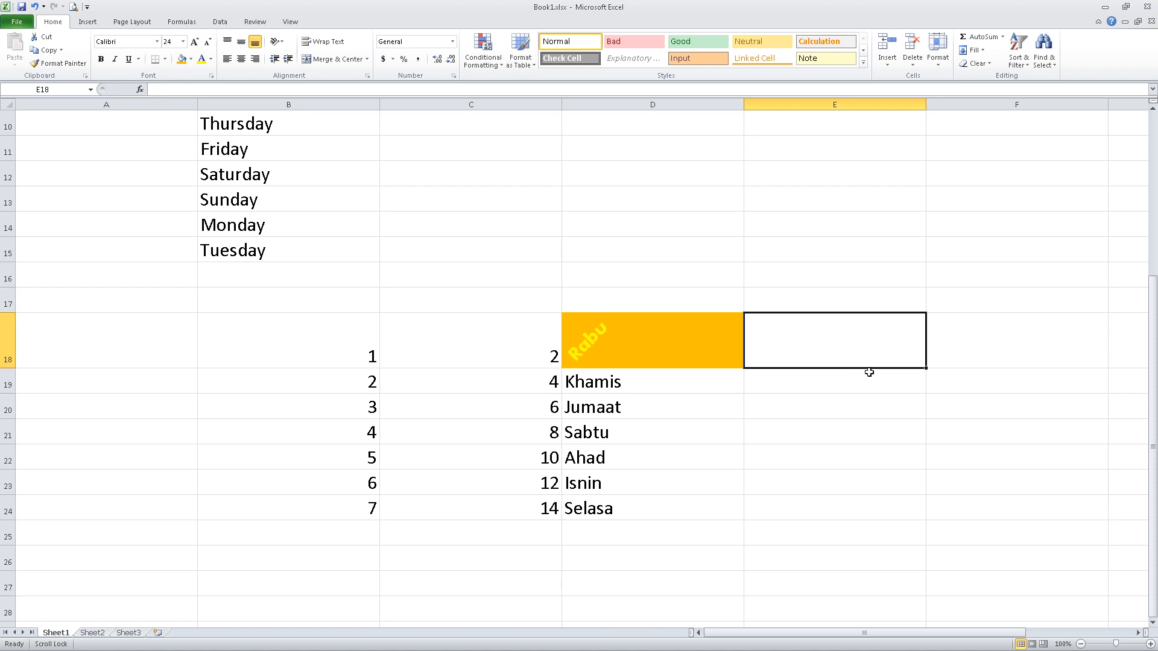
Step: Copy the formatting of cell D18 to the Sabtu cell D21 with Format Painter
left_click(641, 347)
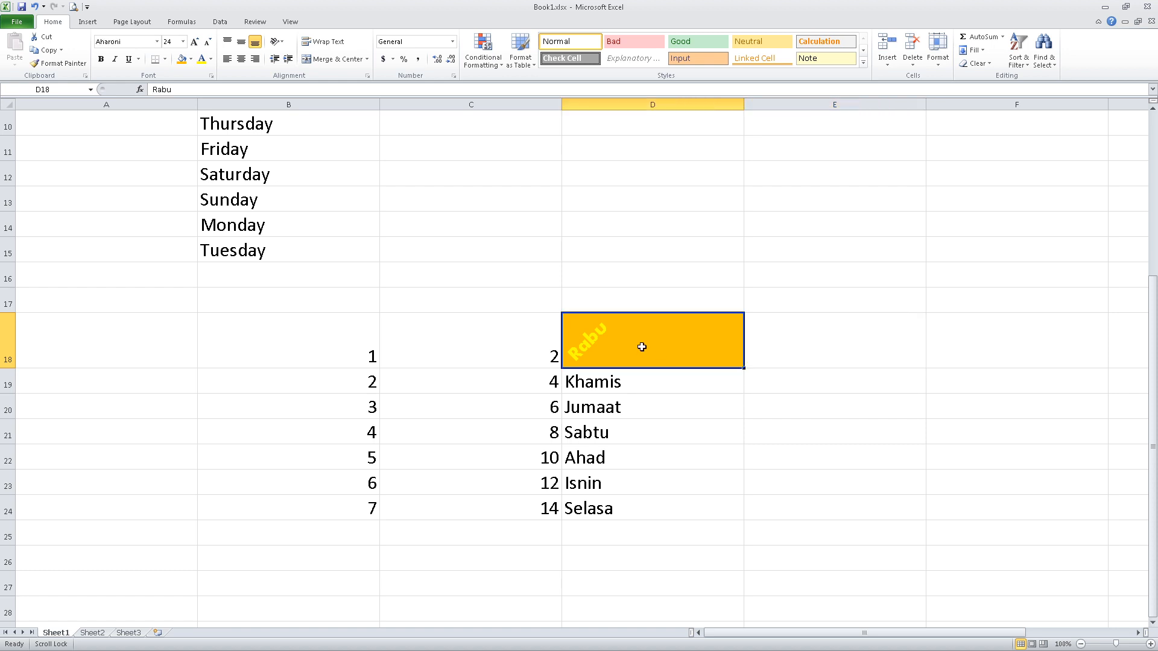
left_click(61, 64)
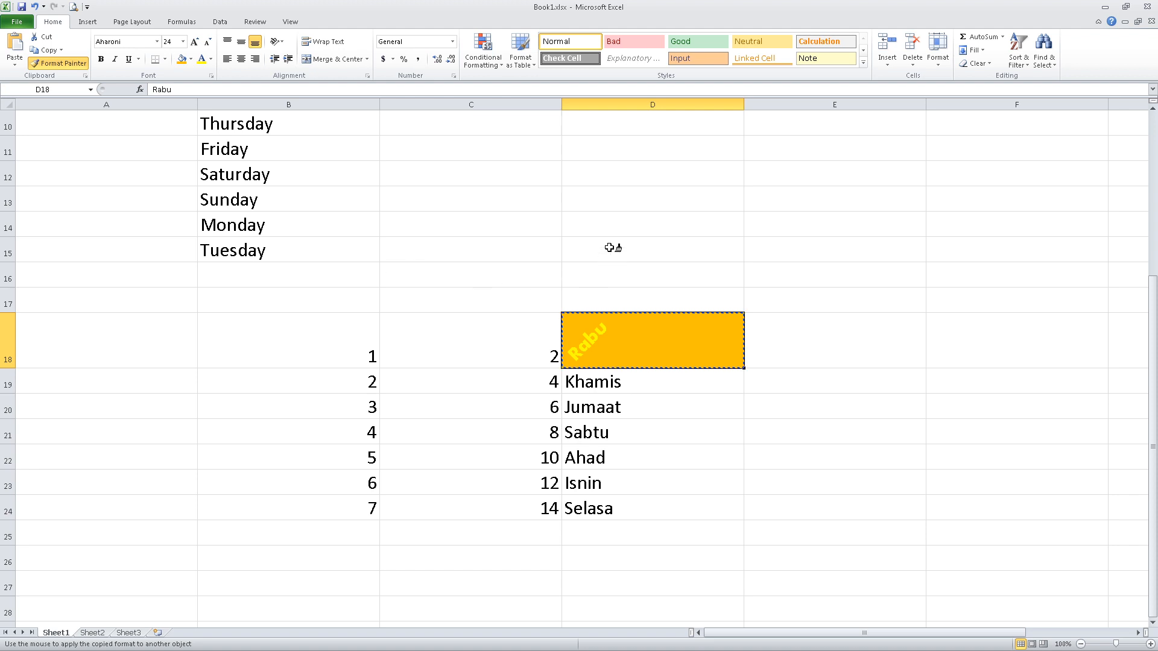
left_click(599, 433)
left_click(597, 433)
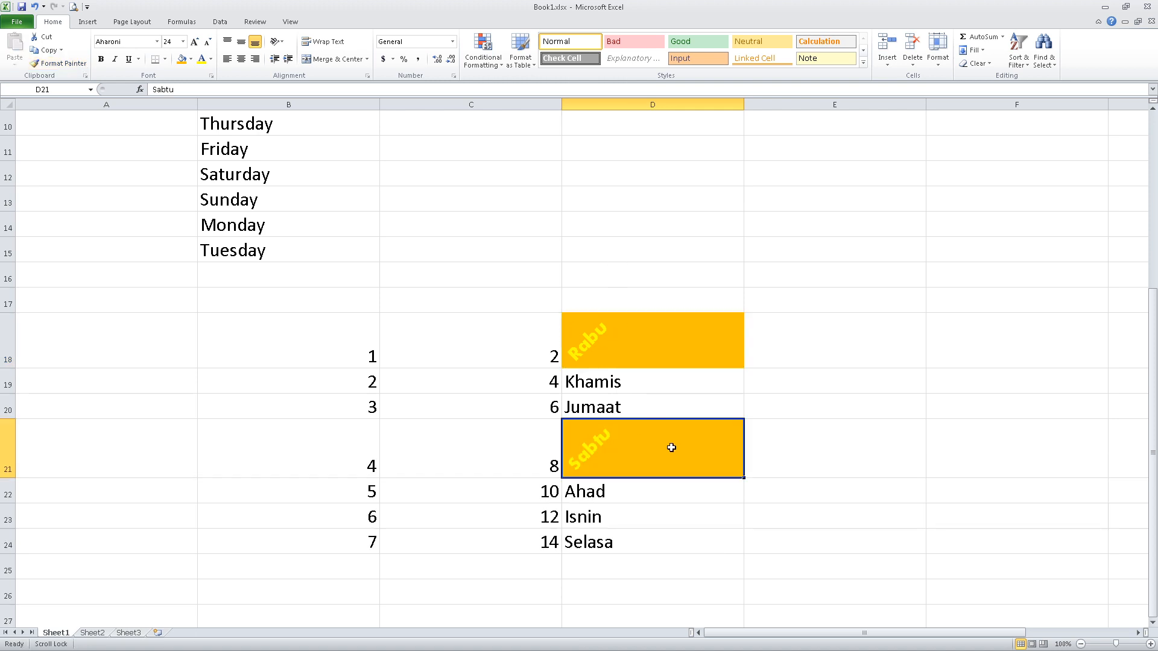